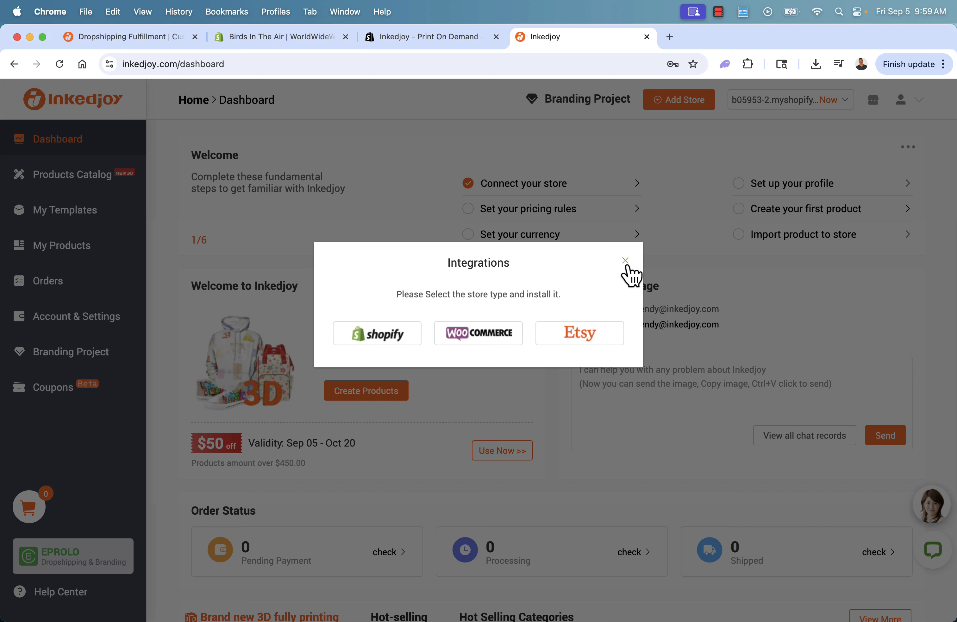
Dismiss the Integrations dialog, then open the products catalog and look through the first page of all products.
{"action": "left_click", "coordinate": [625, 261]}
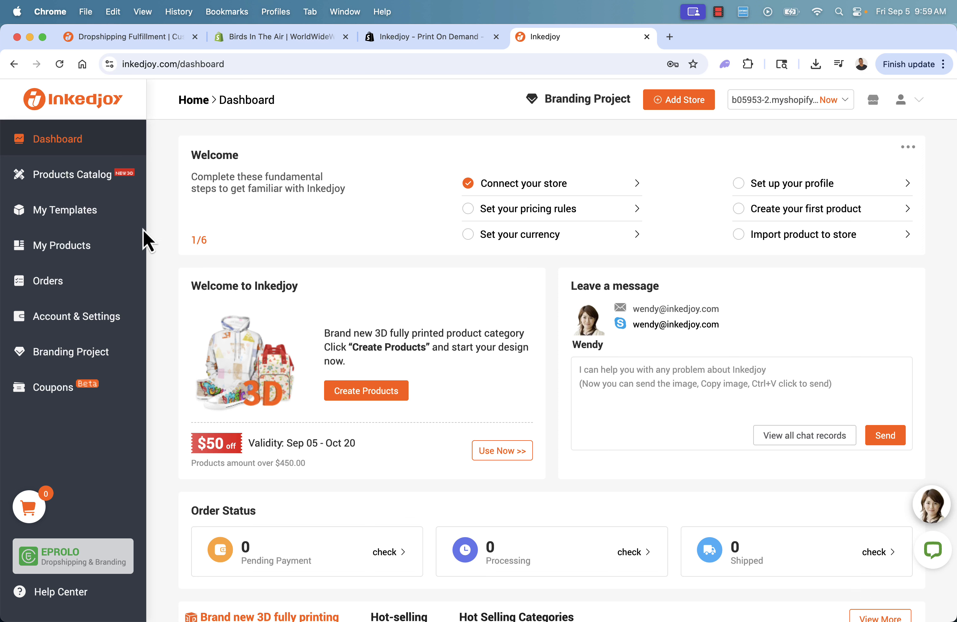
{"action": "left_click", "coordinate": [73, 177]}
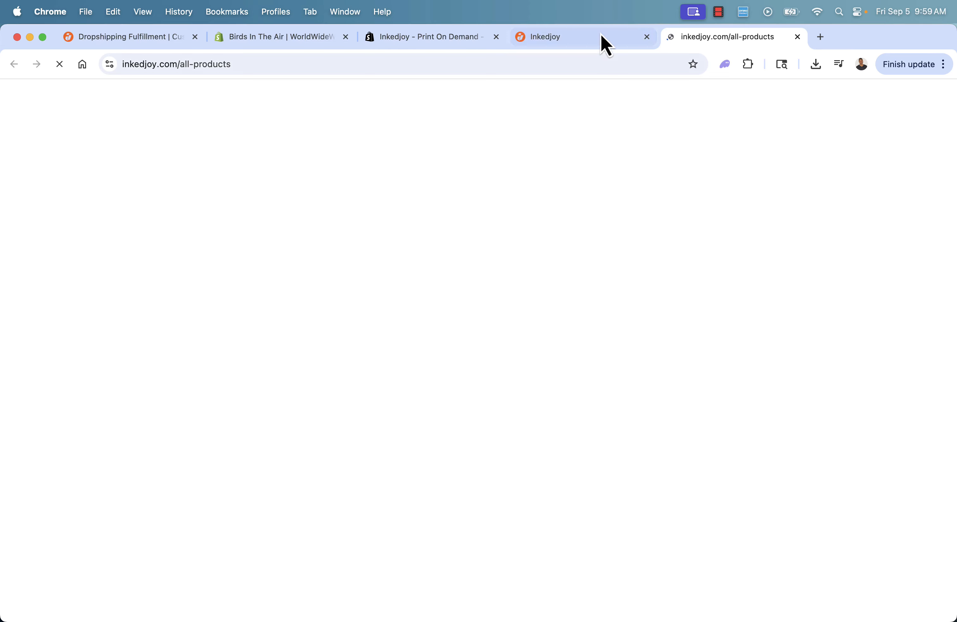
{"action": "scroll", "coordinate": [534, 186], "scroll_direction": "down", "scroll_amount": 10}
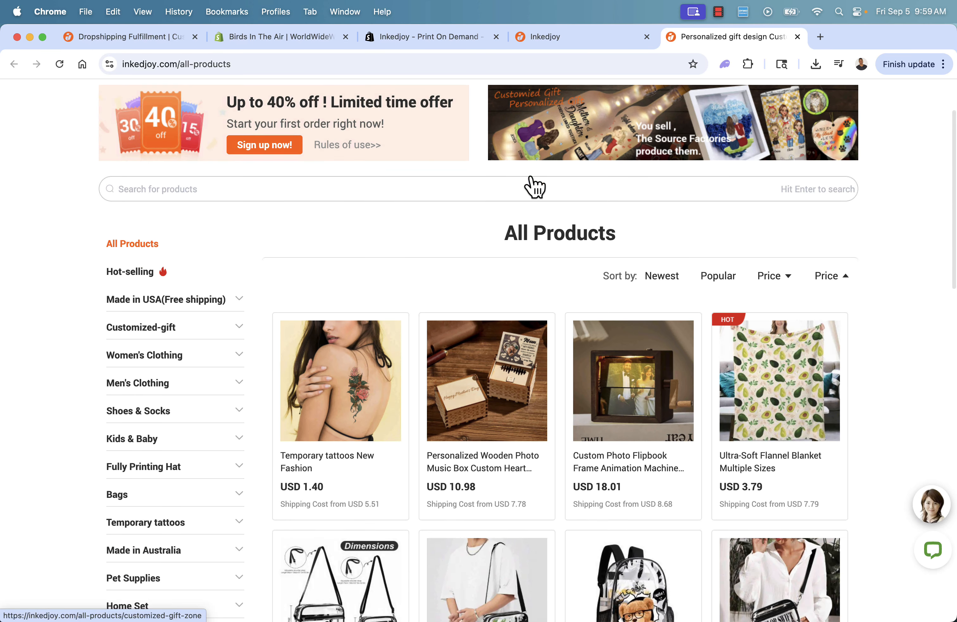
{"action": "scroll", "coordinate": [535, 185], "scroll_direction": "down", "scroll_amount": 11}
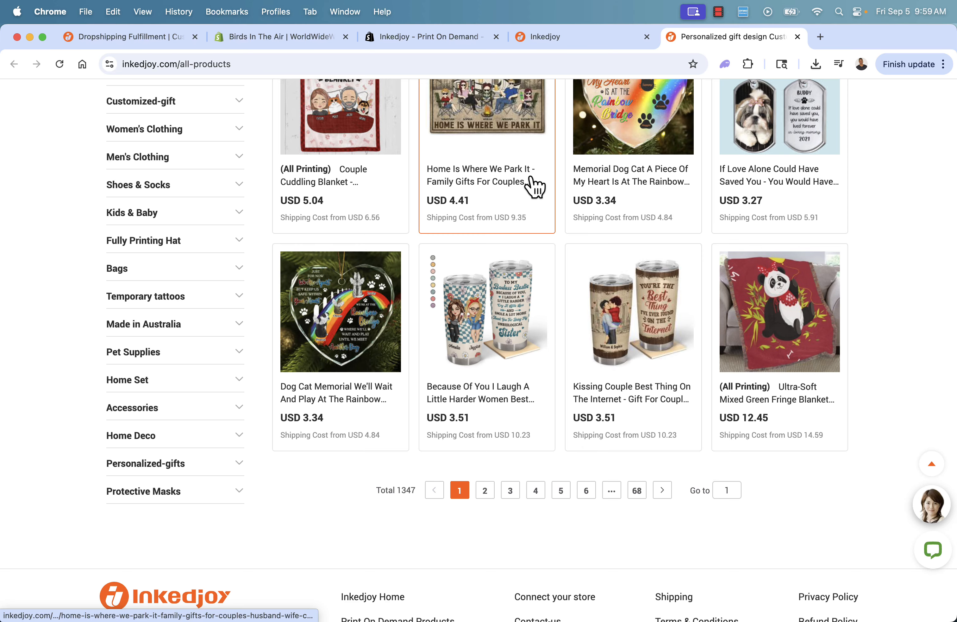
{"action": "scroll", "coordinate": [534, 186], "scroll_direction": "up", "scroll_amount": 20}
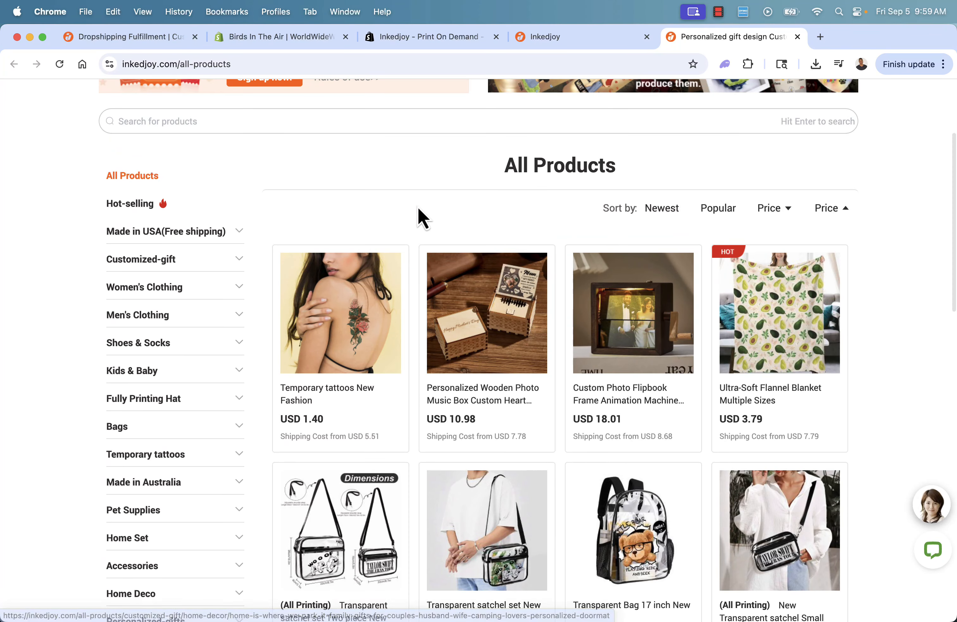
Open the T-shirt category under Men's Clothing and review the designs, prices and shipping costs on offer.
{"action": "left_click", "coordinate": [240, 321]}
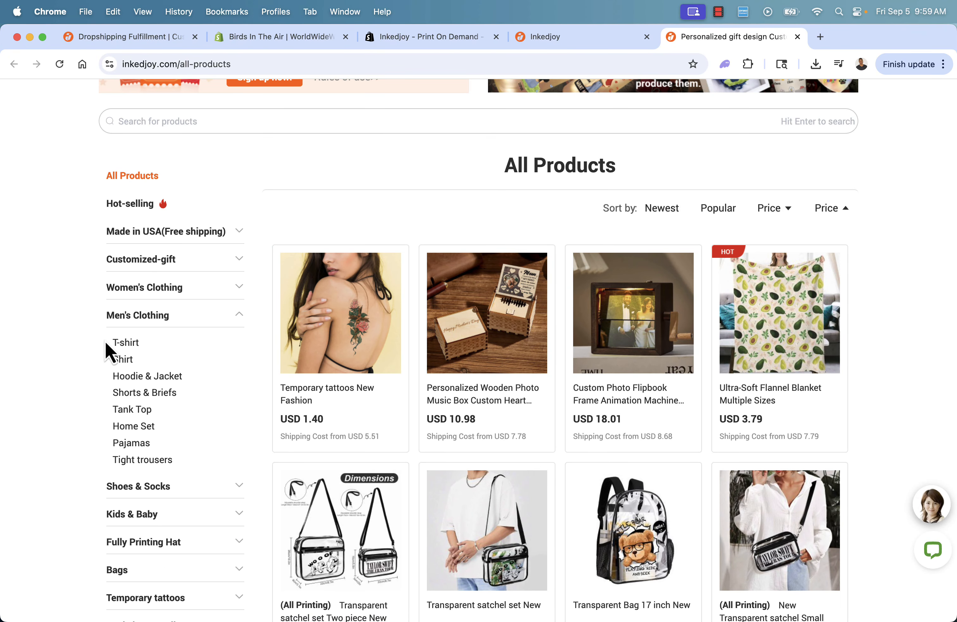
{"action": "left_click", "coordinate": [118, 346]}
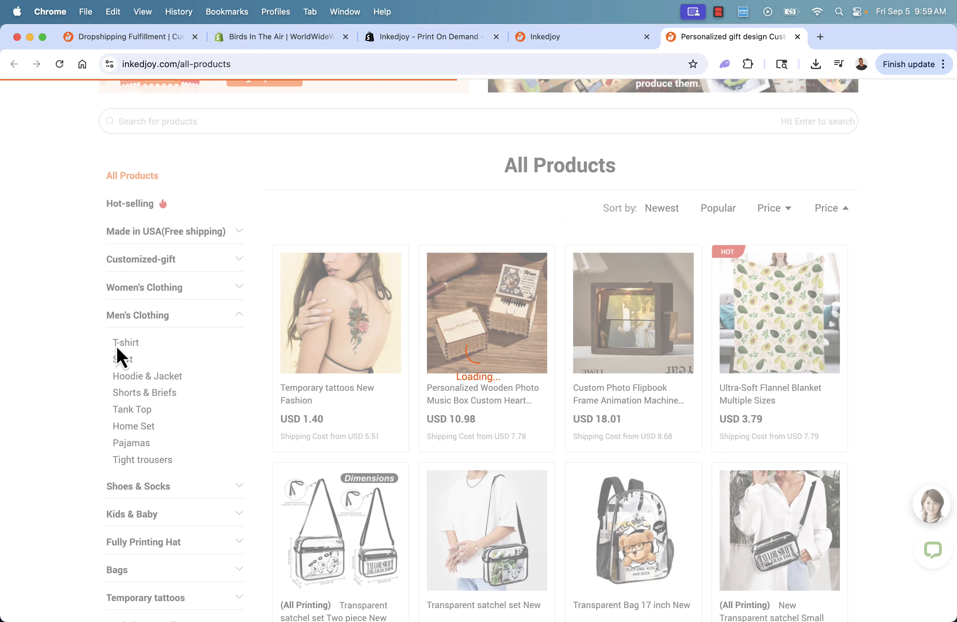
{"action": "scroll", "coordinate": [336, 379], "scroll_direction": "down", "scroll_amount": 5}
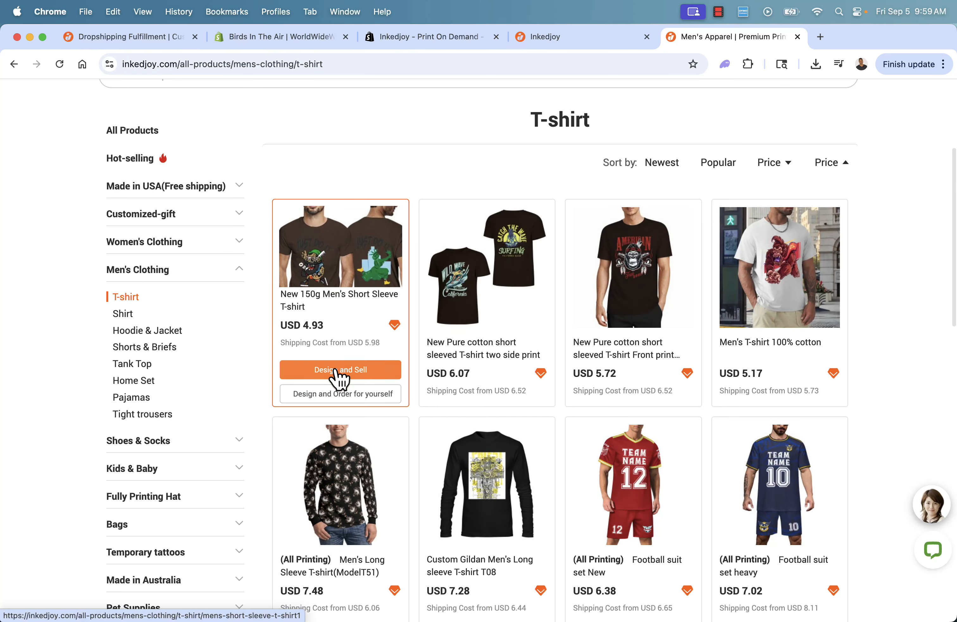
{"action": "scroll", "coordinate": [427, 203], "scroll_direction": "down", "scroll_amount": 3}
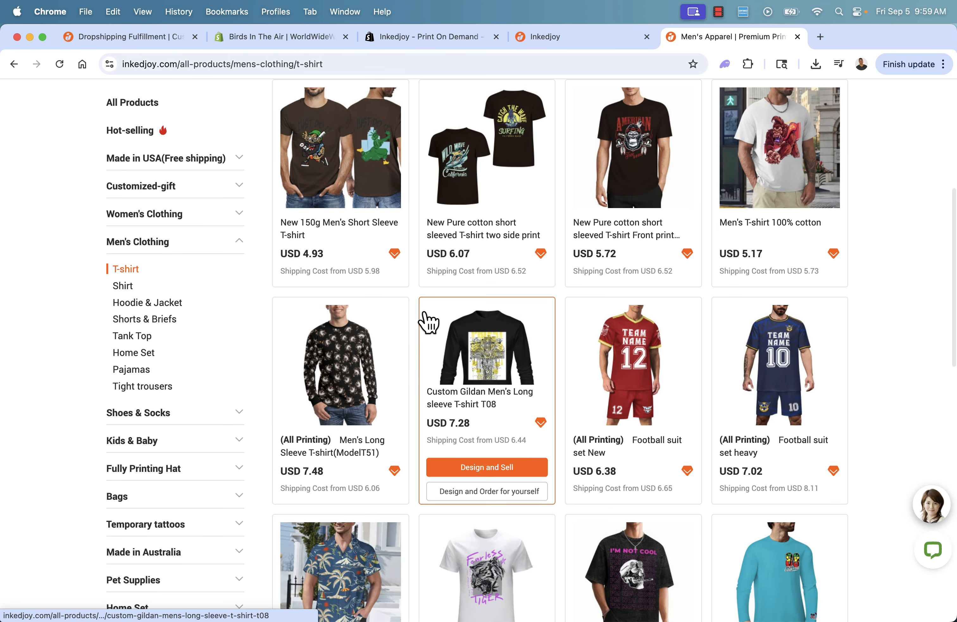
{"action": "scroll", "coordinate": [429, 321], "scroll_direction": "down", "scroll_amount": 3}
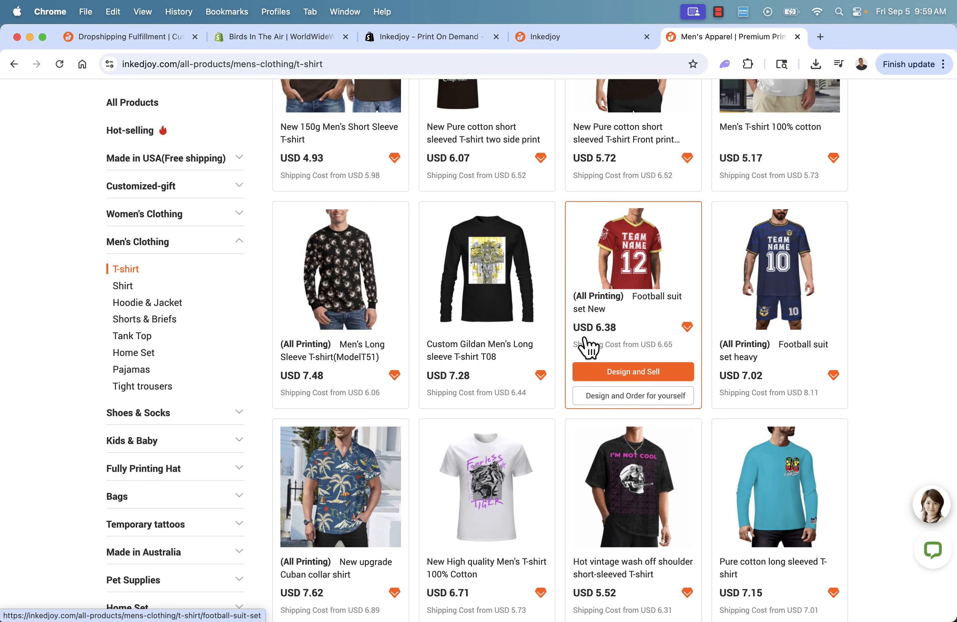
{"action": "scroll", "coordinate": [740, 300], "scroll_direction": "down", "scroll_amount": 2}
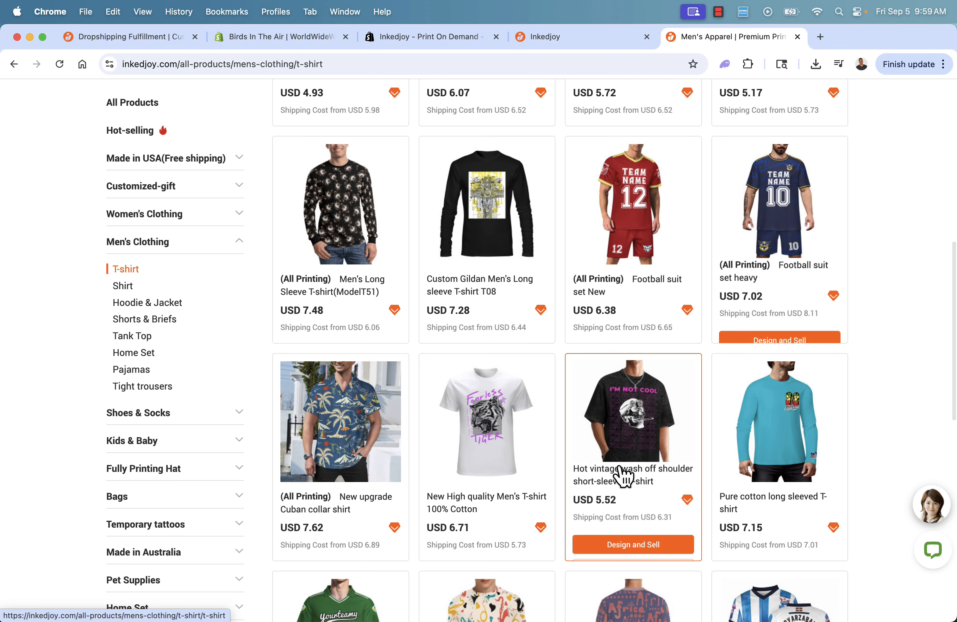
{"action": "scroll", "coordinate": [398, 422], "scroll_direction": "down", "scroll_amount": 4}
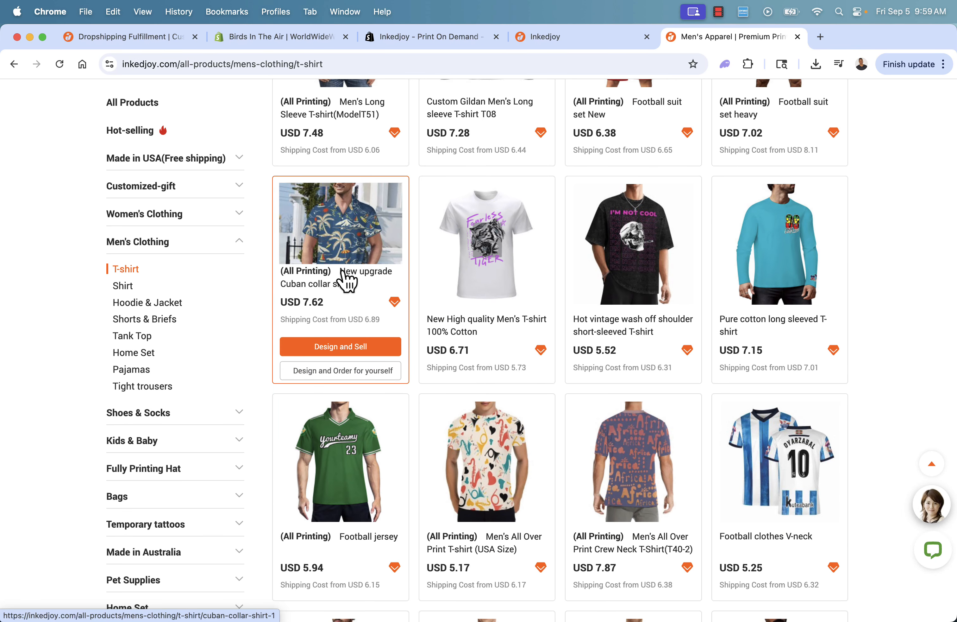
{"action": "scroll", "coordinate": [343, 277], "scroll_direction": "down", "scroll_amount": 6}
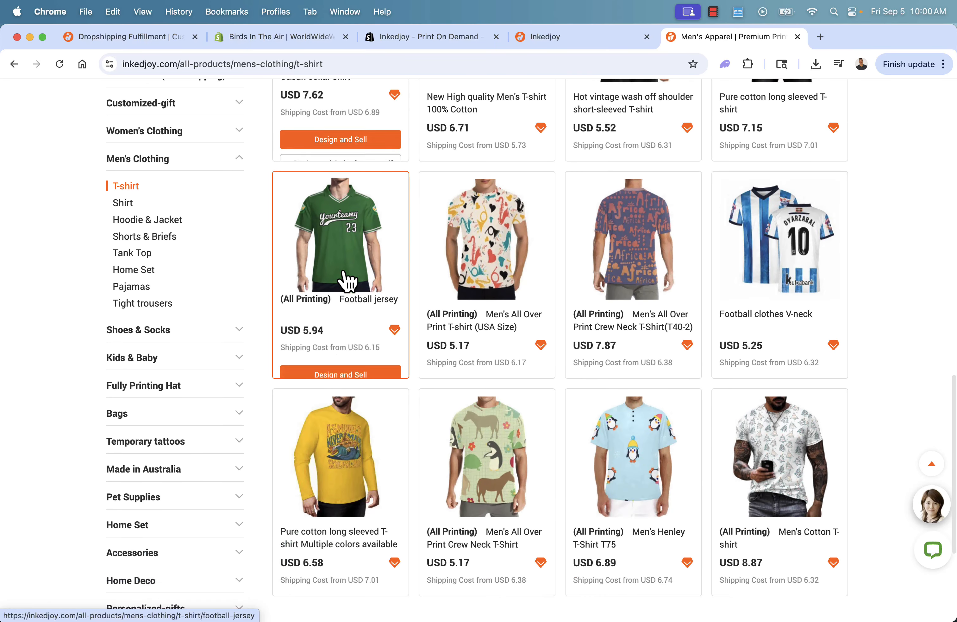
{"action": "scroll", "coordinate": [805, 277], "scroll_direction": "down", "scroll_amount": 1}
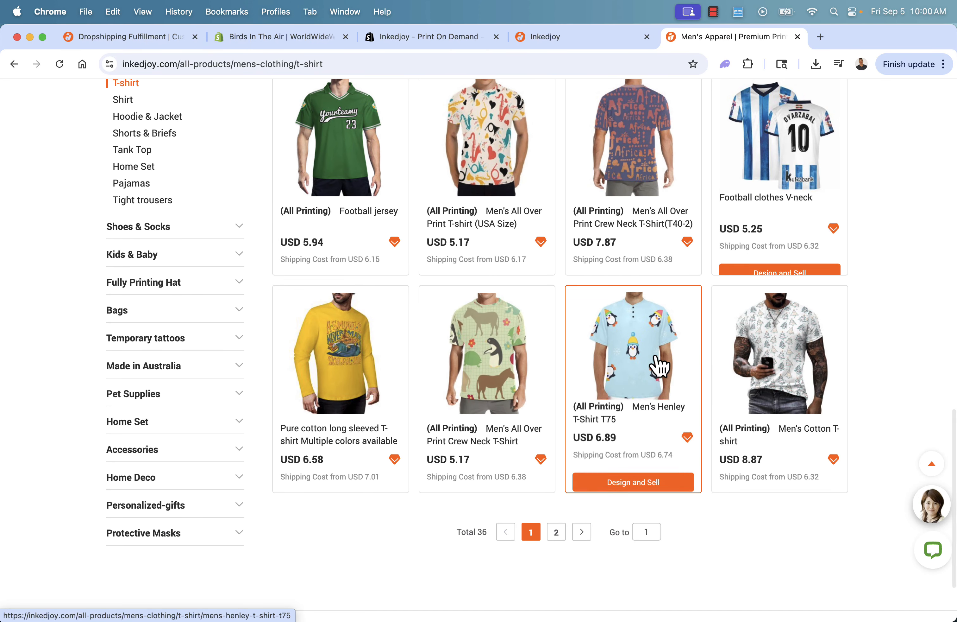
{"action": "scroll", "coordinate": [225, 343], "scroll_direction": "up", "scroll_amount": 5}
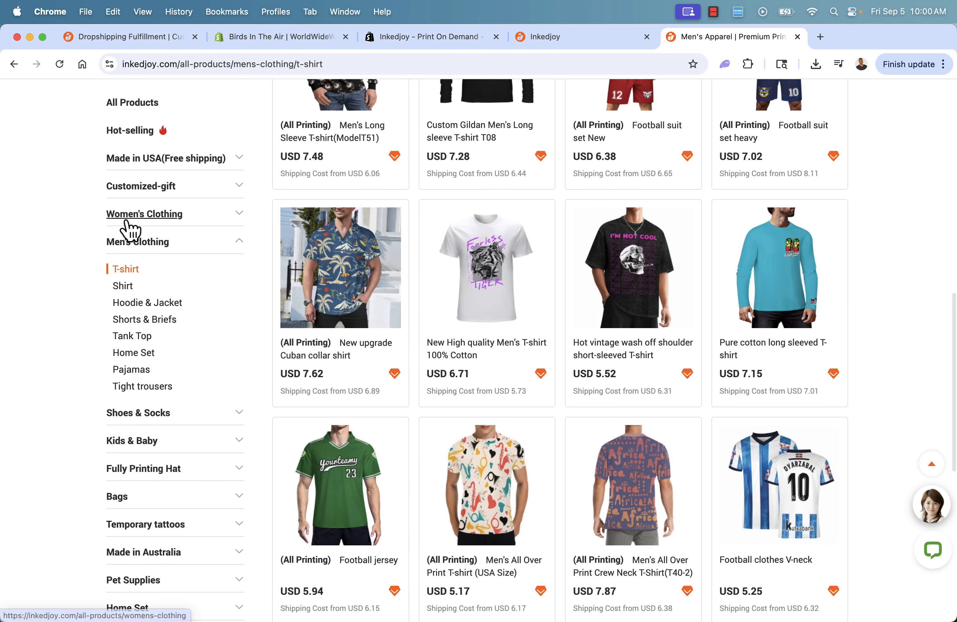
Review the Hot-selling products and open the Pet Supplies category.
{"action": "left_click", "coordinate": [142, 129]}
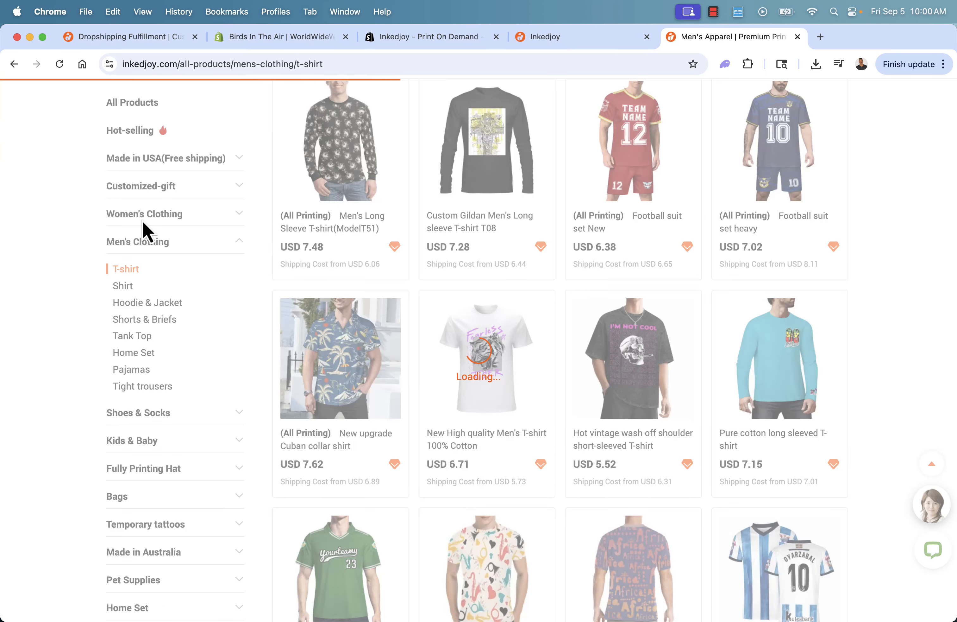
{"action": "scroll", "coordinate": [412, 390], "scroll_direction": "down", "scroll_amount": 20}
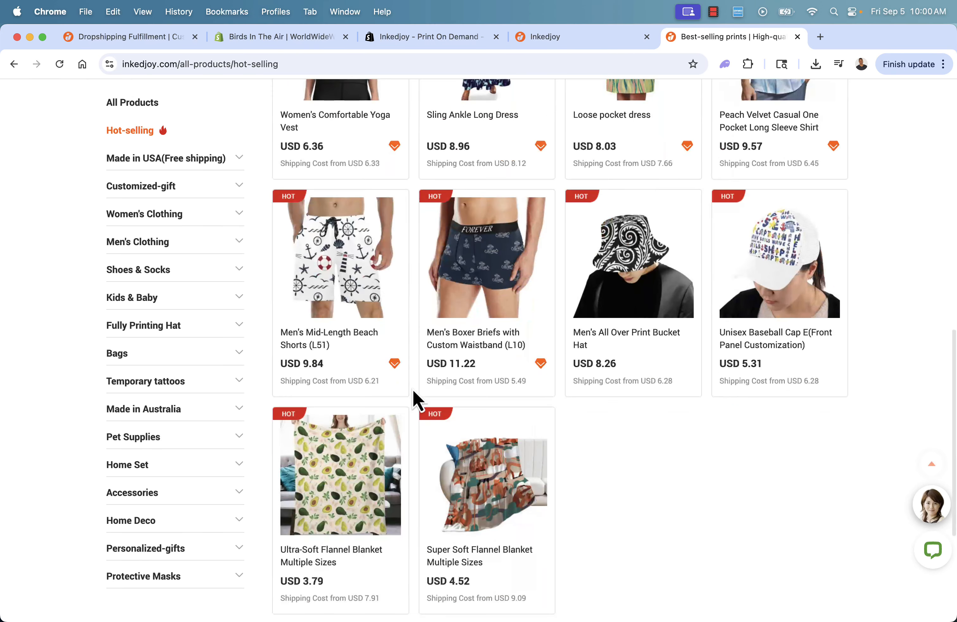
{"action": "scroll", "coordinate": [413, 390], "scroll_direction": "up", "scroll_amount": 6}
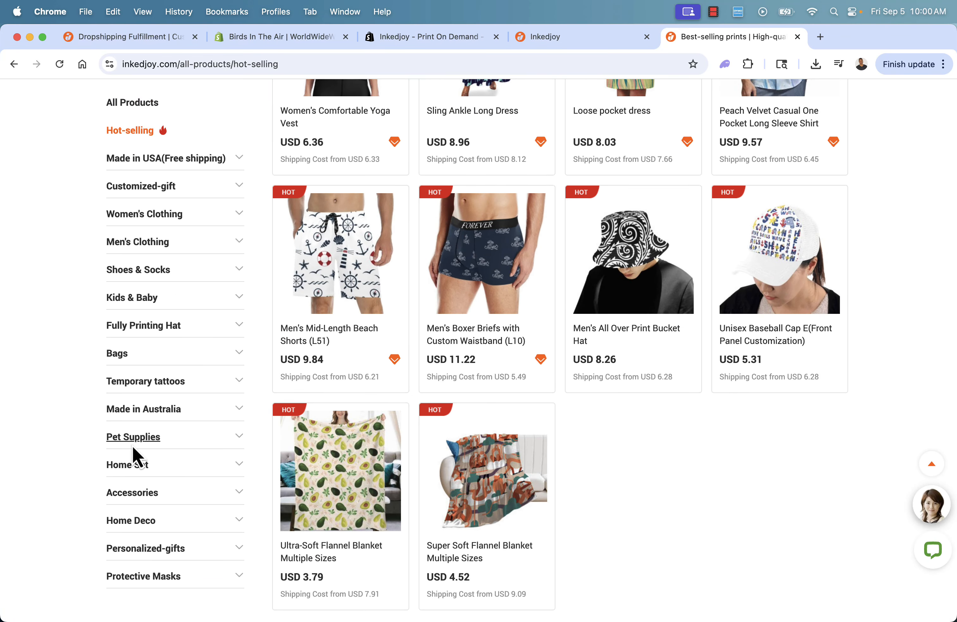
{"action": "left_click", "coordinate": [149, 438]}
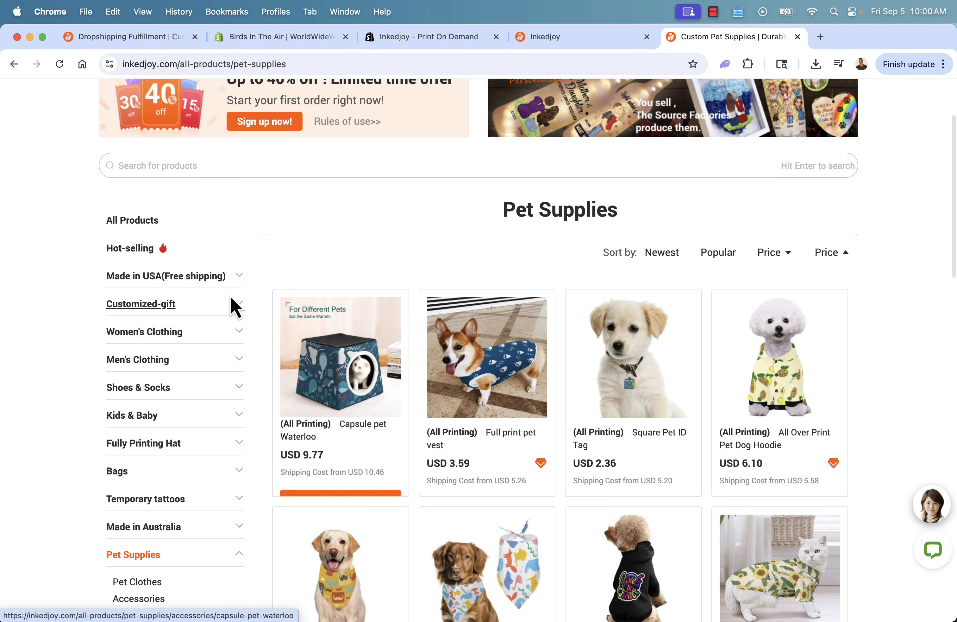
Return to All Products and examine the range of items, their prices and shipping costs down to the page's end.
{"action": "left_click", "coordinate": [136, 223]}
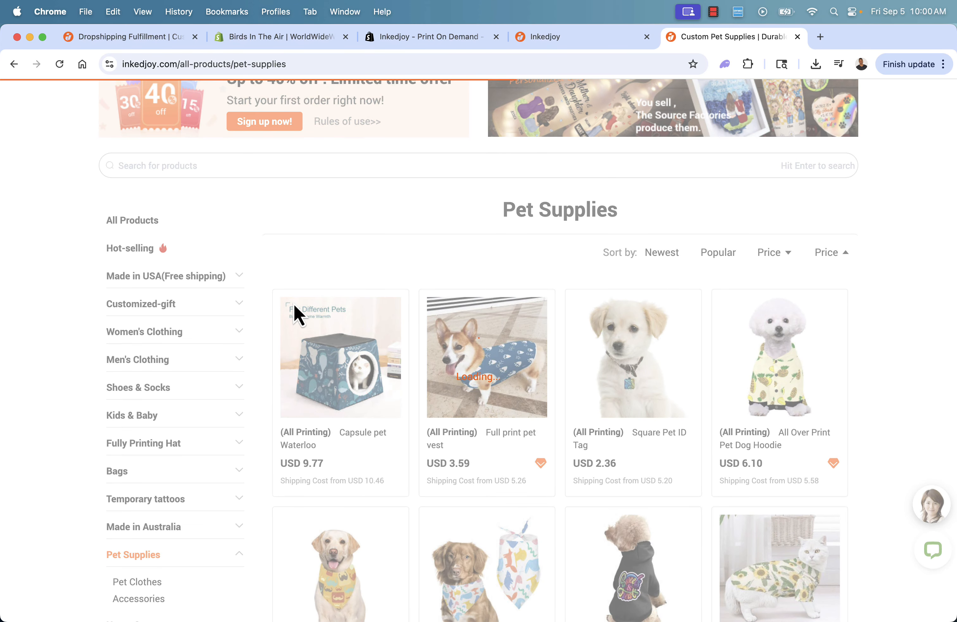
{"action": "scroll", "coordinate": [386, 347], "scroll_direction": "down", "scroll_amount": 5}
{"action": "scroll", "coordinate": [388, 352], "scroll_direction": "down", "scroll_amount": 11}
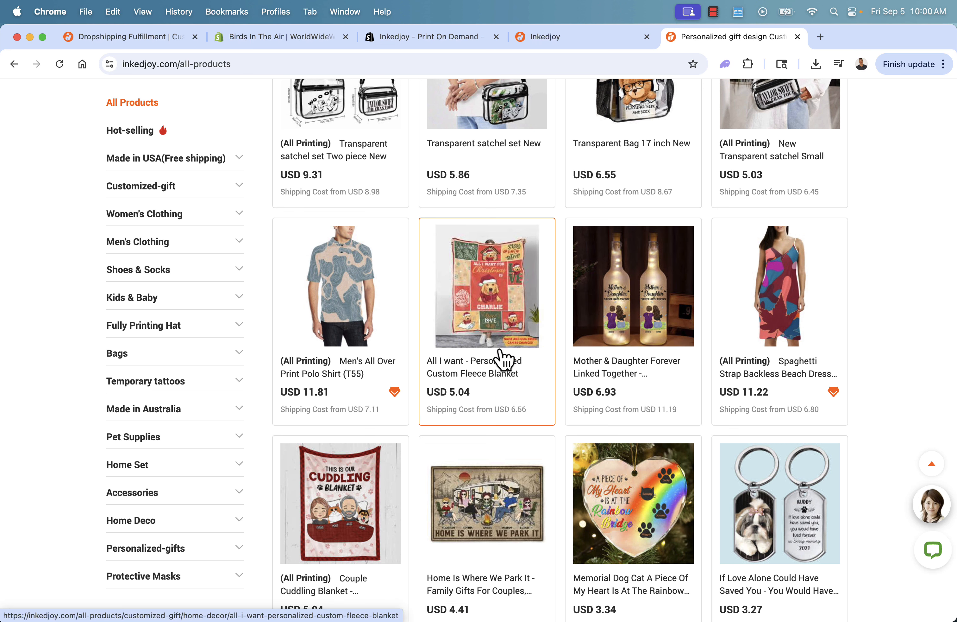
{"action": "scroll", "coordinate": [499, 329], "scroll_direction": "down", "scroll_amount": 3}
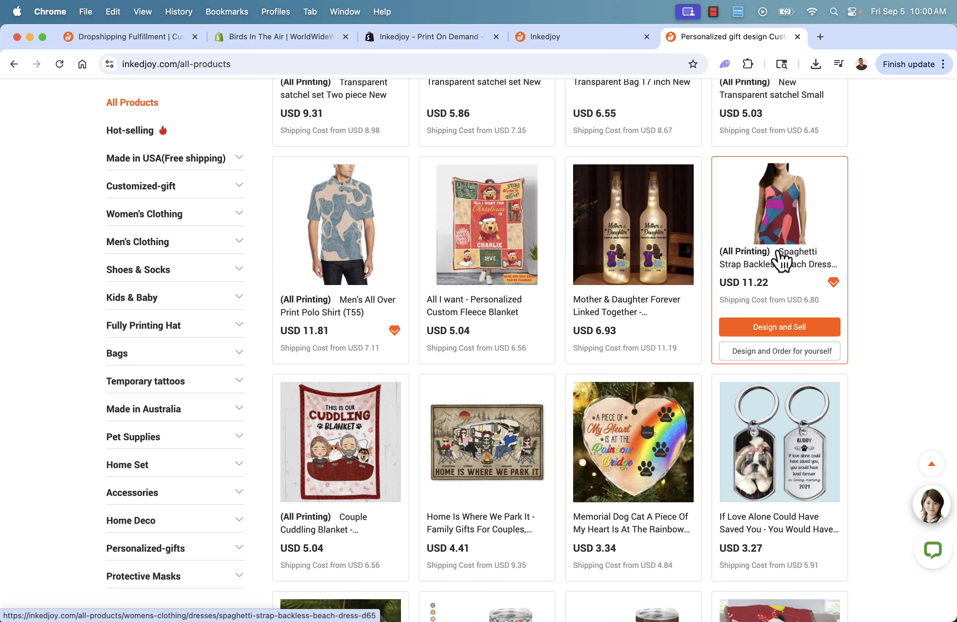
{"action": "scroll", "coordinate": [779, 242], "scroll_direction": "down", "scroll_amount": 2}
{"action": "scroll", "coordinate": [777, 242], "scroll_direction": "down", "scroll_amount": 8}
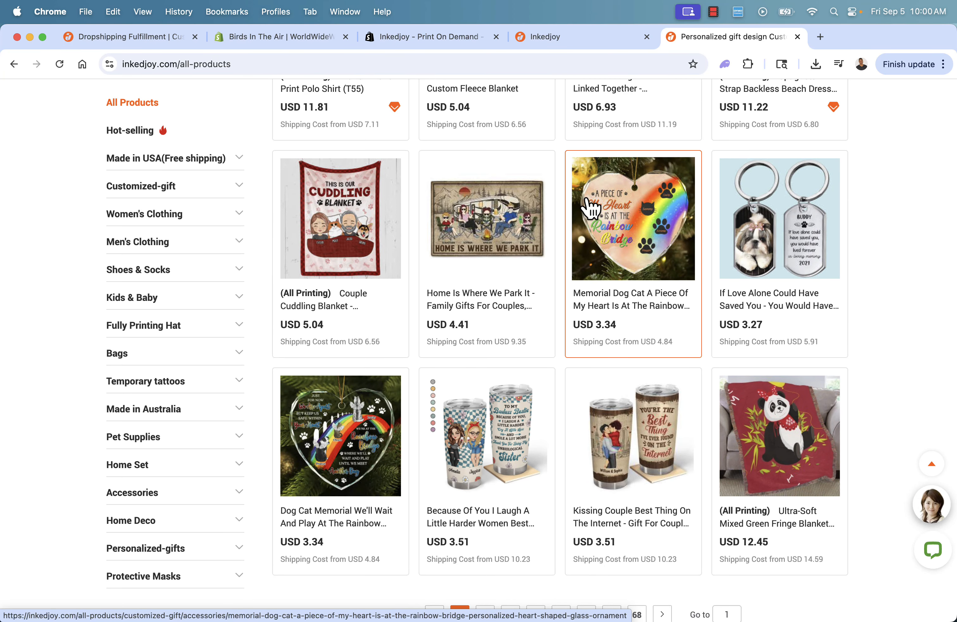
{"action": "scroll", "coordinate": [676, 299], "scroll_direction": "down", "scroll_amount": 2}
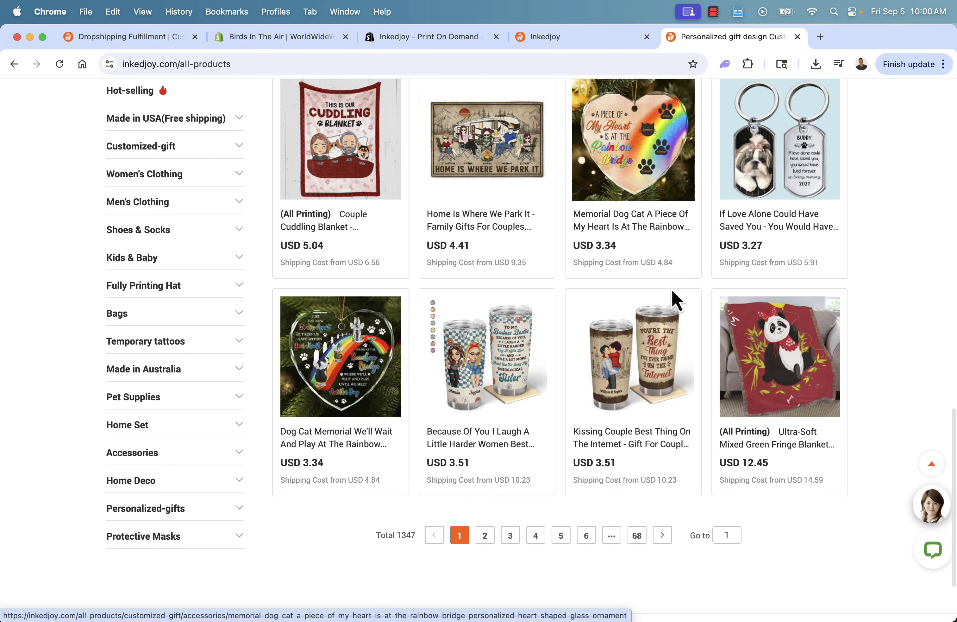
{"action": "scroll", "coordinate": [675, 298], "scroll_direction": "up", "scroll_amount": 4}
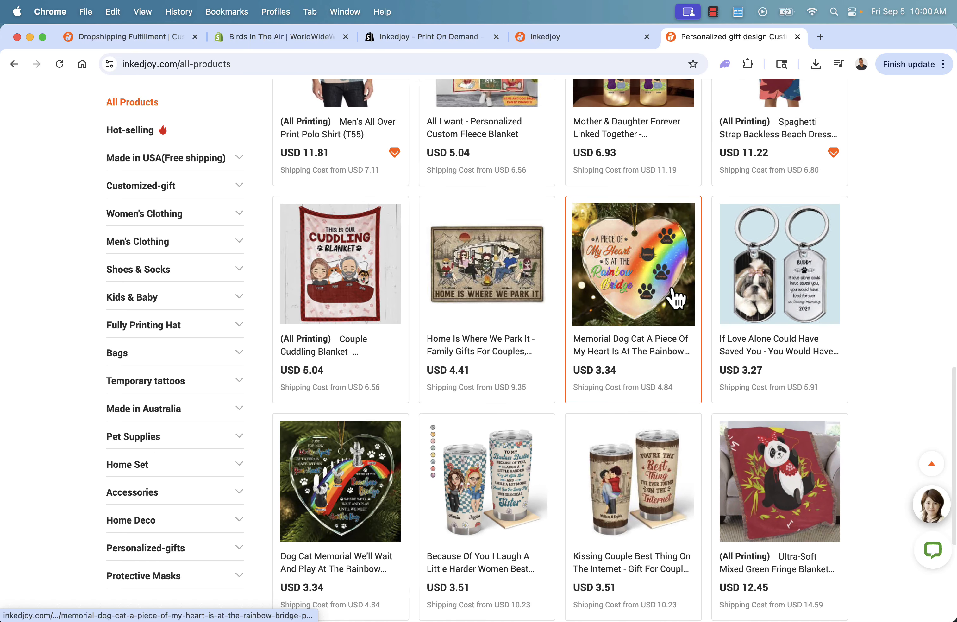
{"action": "scroll", "coordinate": [512, 361], "scroll_direction": "up", "scroll_amount": 20}
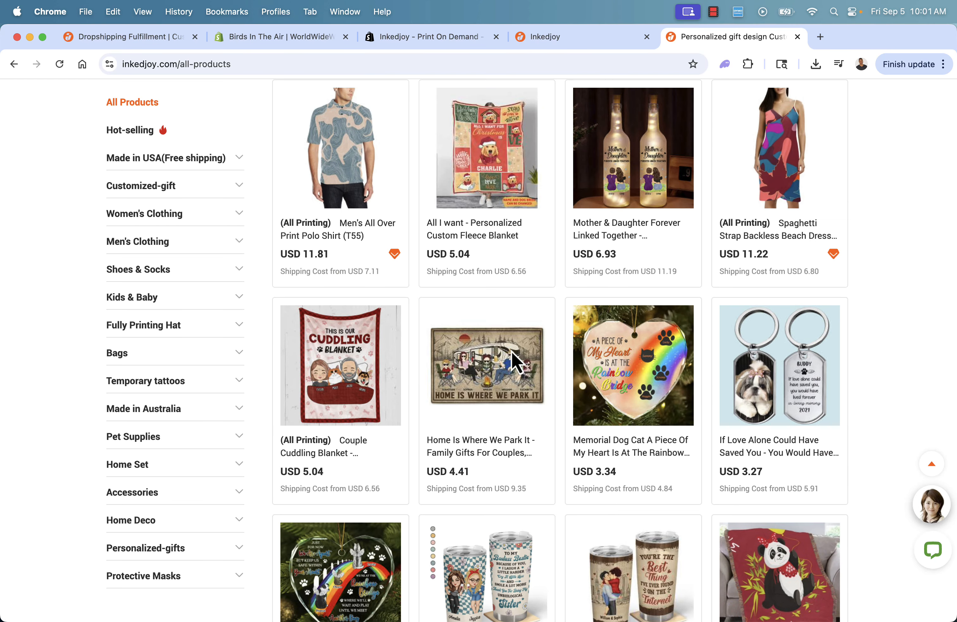
{"action": "scroll", "coordinate": [513, 362], "scroll_direction": "up", "scroll_amount": 5}
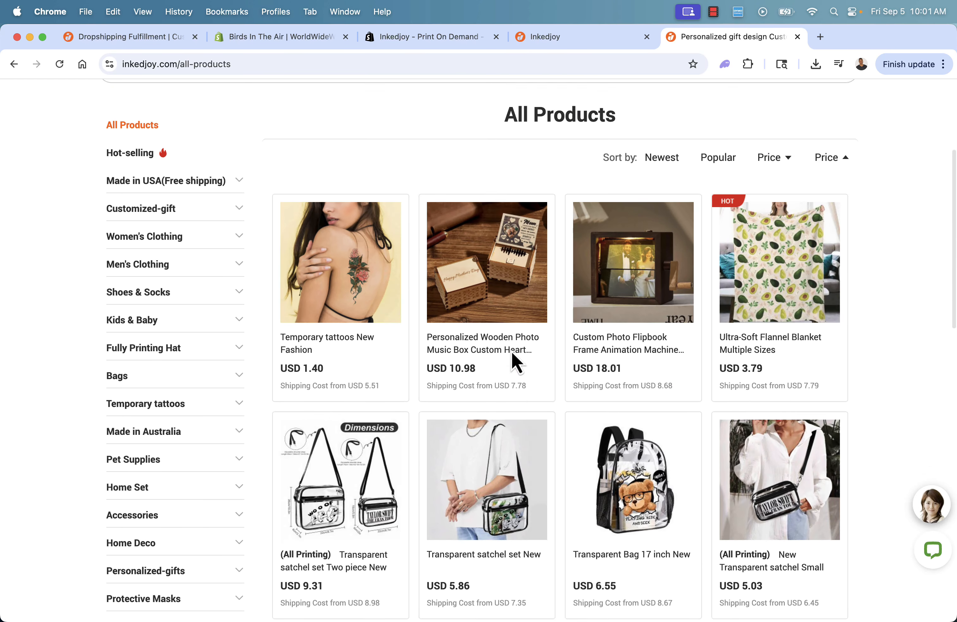
{"action": "scroll", "coordinate": [517, 361], "scroll_direction": "down", "scroll_amount": 2}
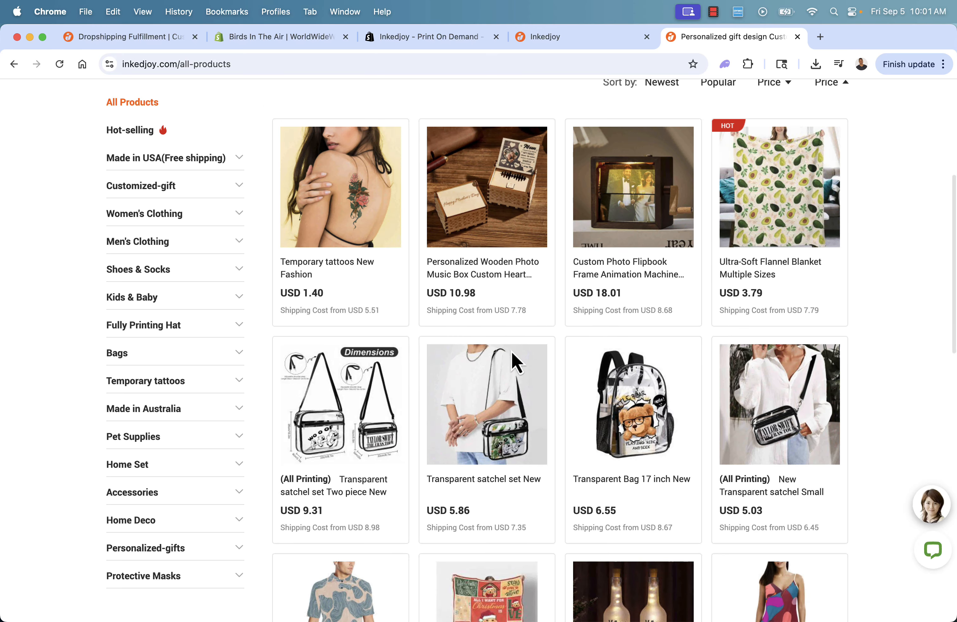
{"action": "scroll", "coordinate": [516, 361], "scroll_direction": "up", "scroll_amount": 4}
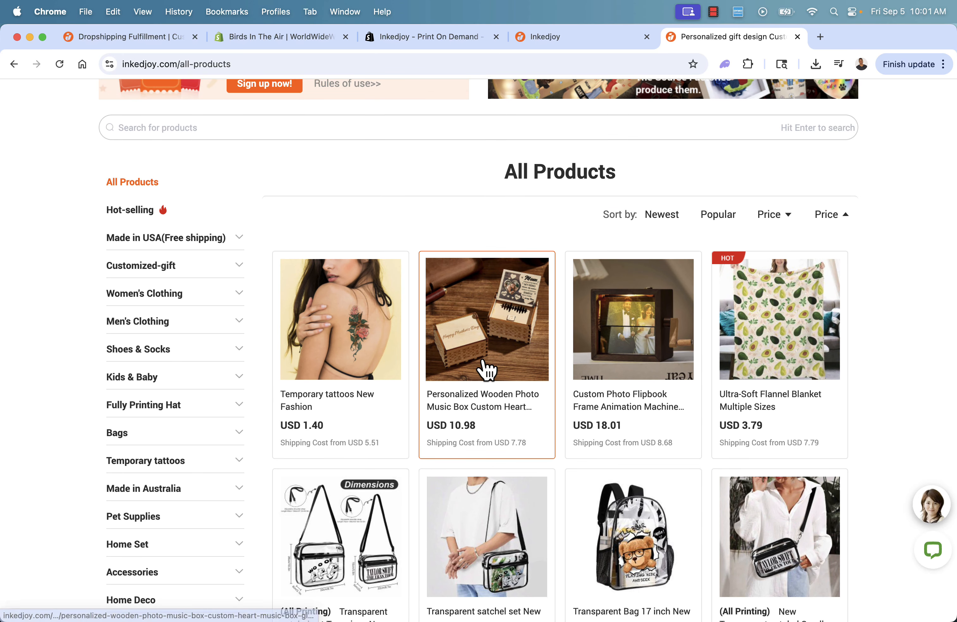
{"action": "scroll", "coordinate": [488, 366], "scroll_direction": "up", "scroll_amount": 1}
Go back to the Inkedjoy dashboard and start creating products, opening the All Products catalog.
{"action": "left_click", "coordinate": [560, 37]}
{"action": "left_click", "coordinate": [375, 393]}
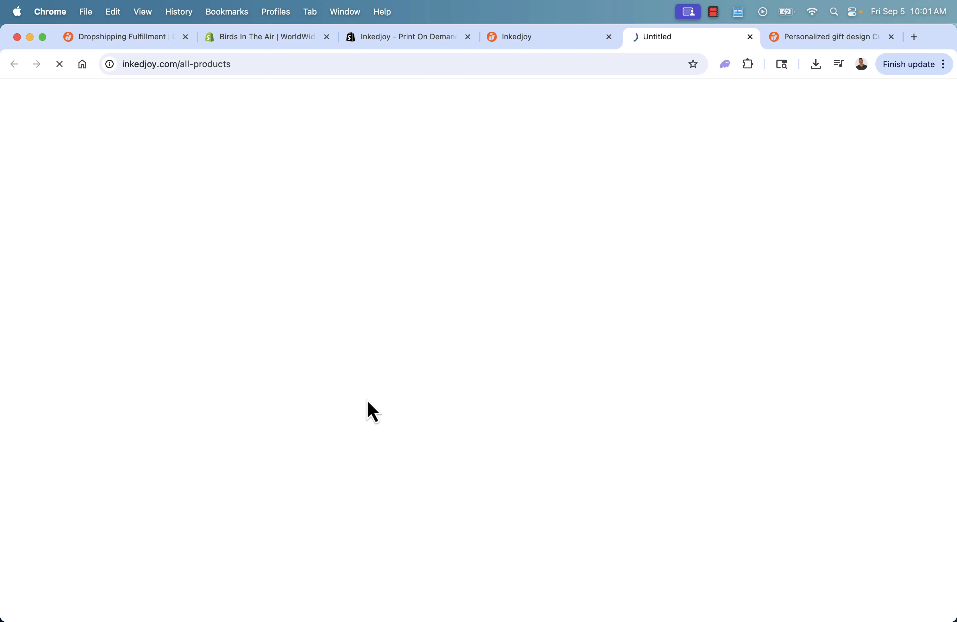
{"action": "scroll", "coordinate": [404, 355], "scroll_direction": "down", "scroll_amount": 4}
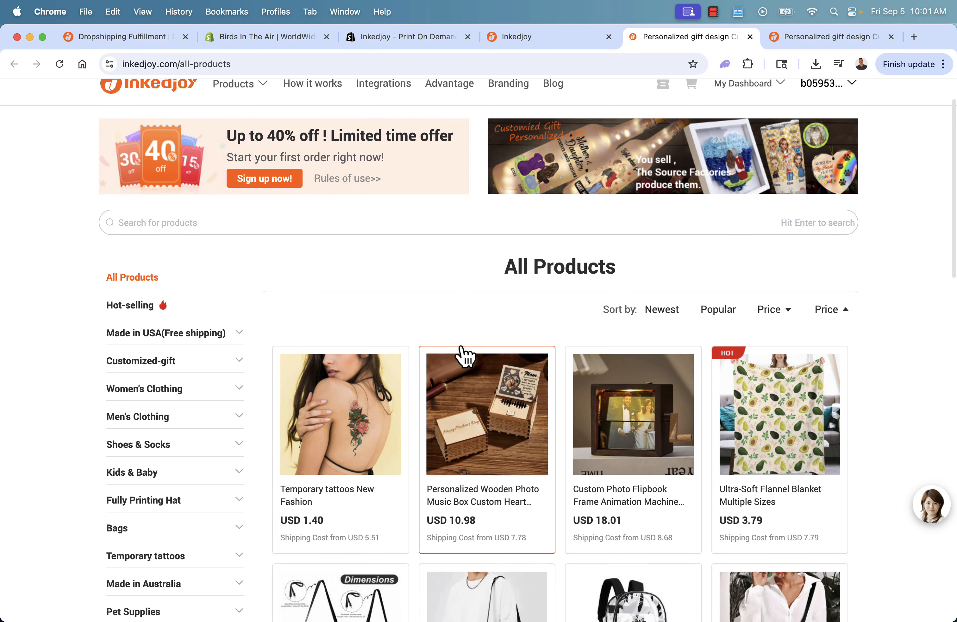
{"action": "scroll", "coordinate": [464, 355], "scroll_direction": "down", "scroll_amount": 4}
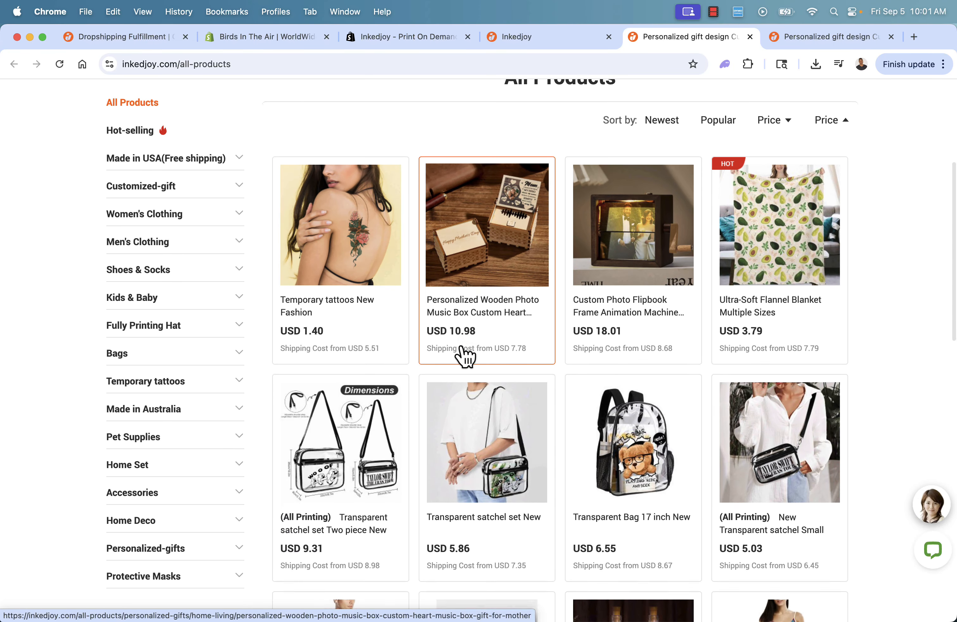
Filter the catalog to the Pet Supplies category and look over its first products.
{"action": "left_click", "coordinate": [239, 436]}
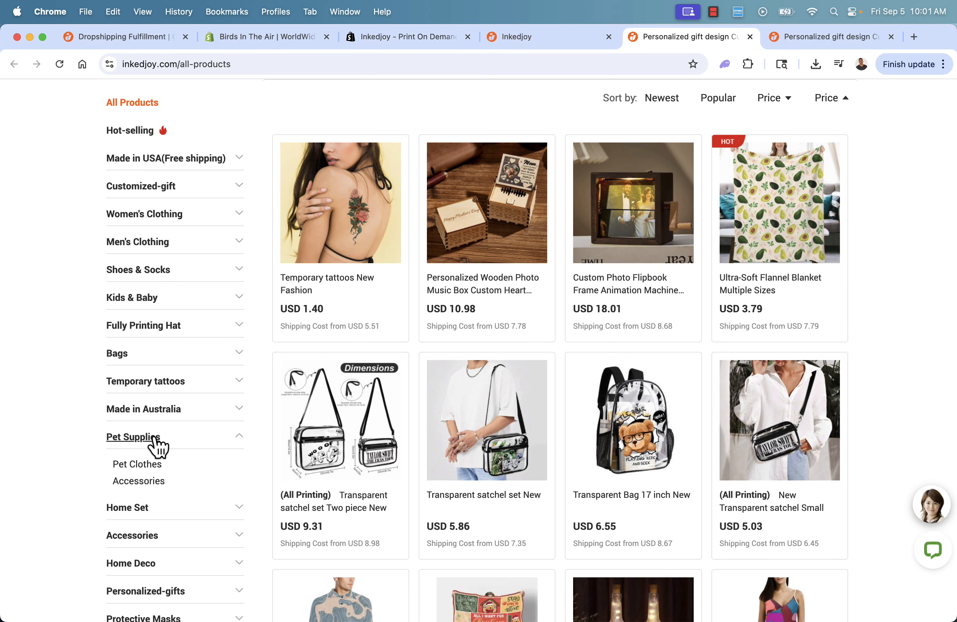
{"action": "left_click", "coordinate": [149, 436]}
{"action": "scroll", "coordinate": [444, 385], "scroll_direction": "down", "scroll_amount": 3}
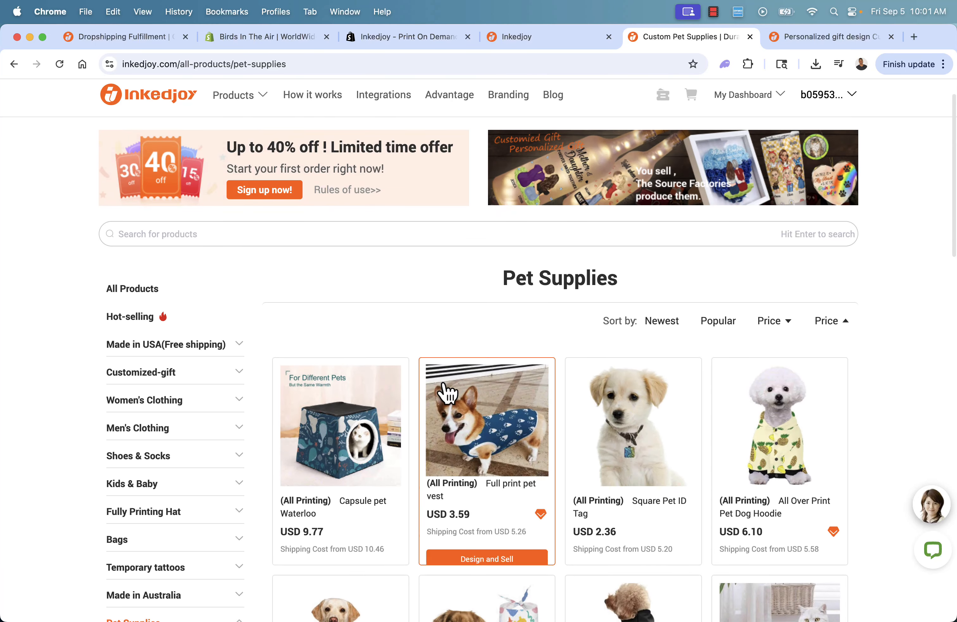
{"action": "scroll", "coordinate": [448, 227], "scroll_direction": "down", "scroll_amount": 3}
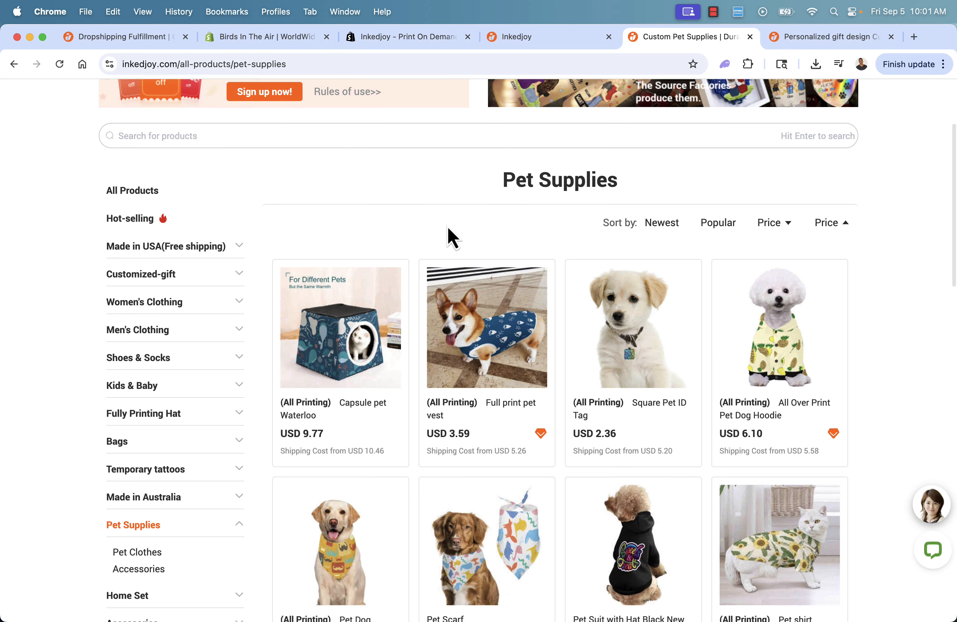
Look through the remaining Pet Supplies products and start Design and Sell for the Pet Suit with Hat Black New.
{"action": "scroll", "coordinate": [447, 226], "scroll_direction": "down", "scroll_amount": 2}
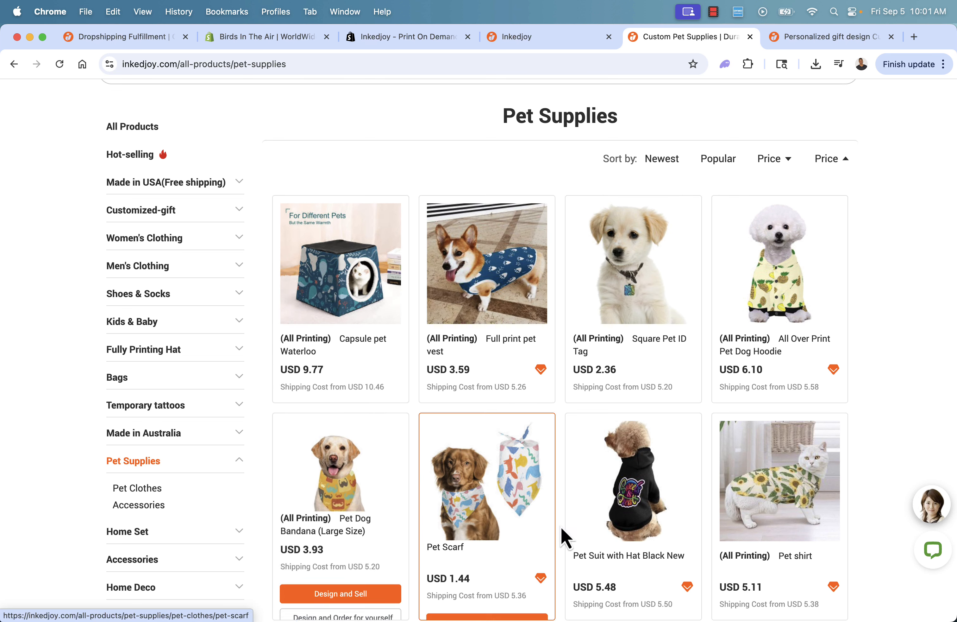
{"action": "scroll", "coordinate": [517, 524], "scroll_direction": "down", "scroll_amount": 2}
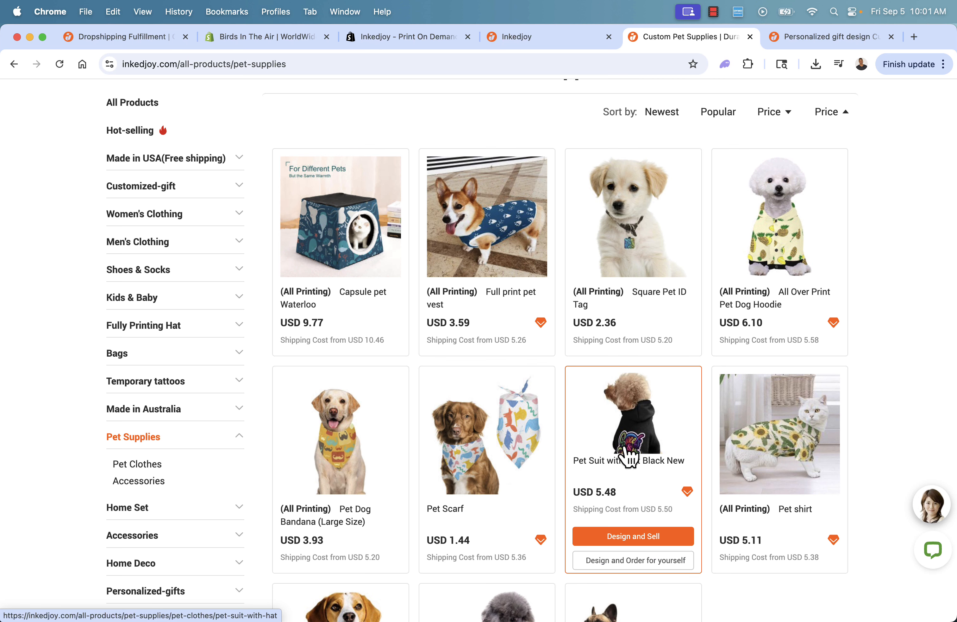
{"action": "scroll", "coordinate": [735, 425], "scroll_direction": "down", "scroll_amount": 8}
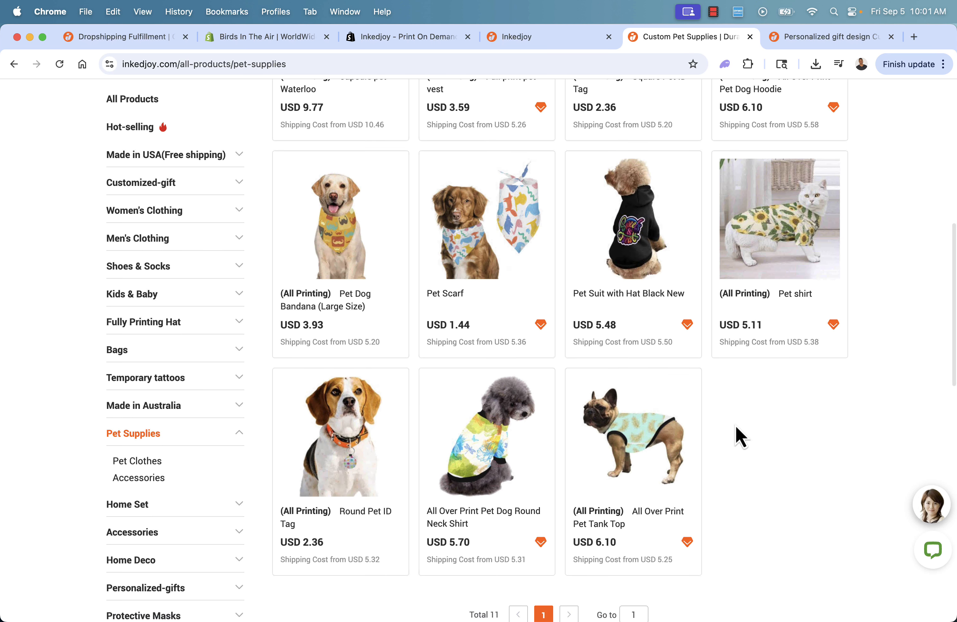
{"action": "mouse_move", "coordinate": [637, 207]}
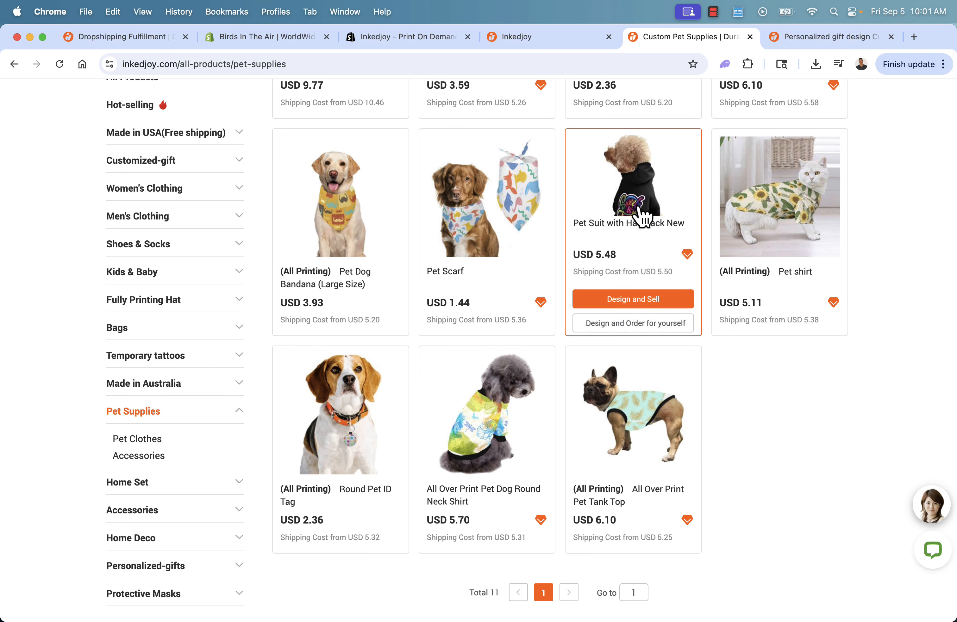
{"action": "left_click", "coordinate": [649, 304]}
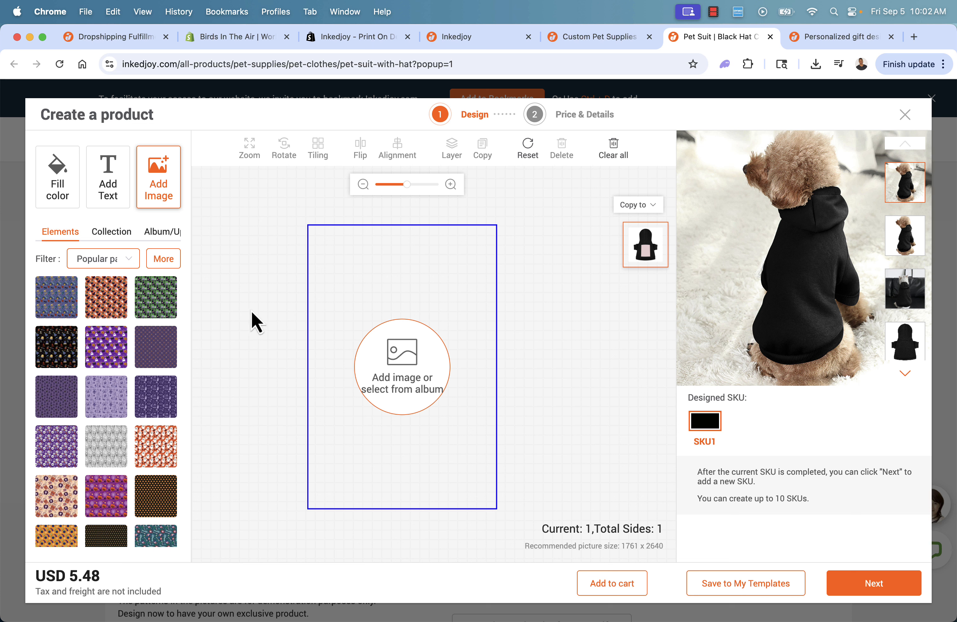
Try several Halloween designs from the Popular pattern elements on the pet hoodie's print area.
{"action": "left_click", "coordinate": [107, 304]}
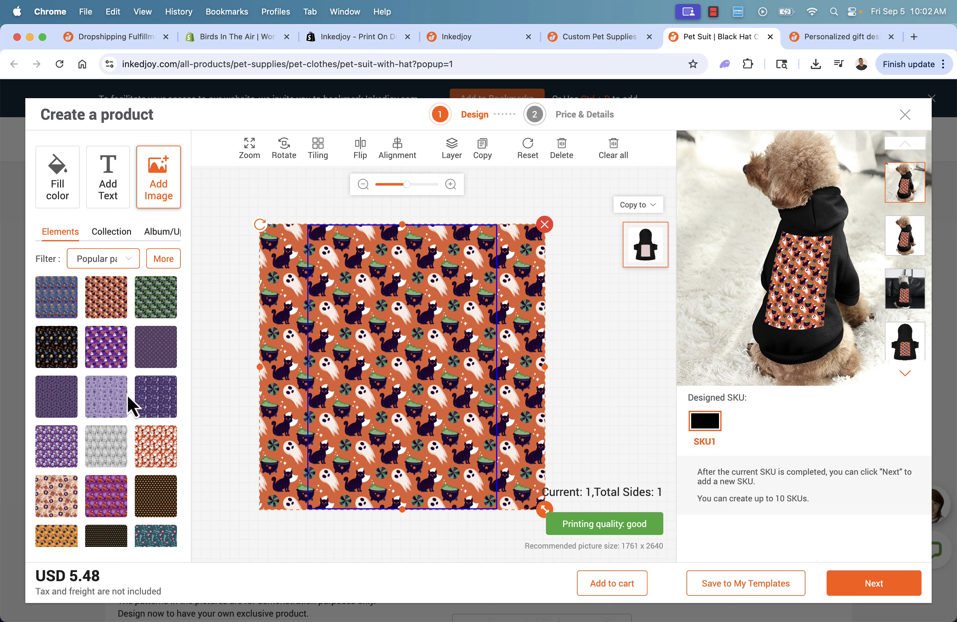
{"action": "left_click", "coordinate": [143, 408]}
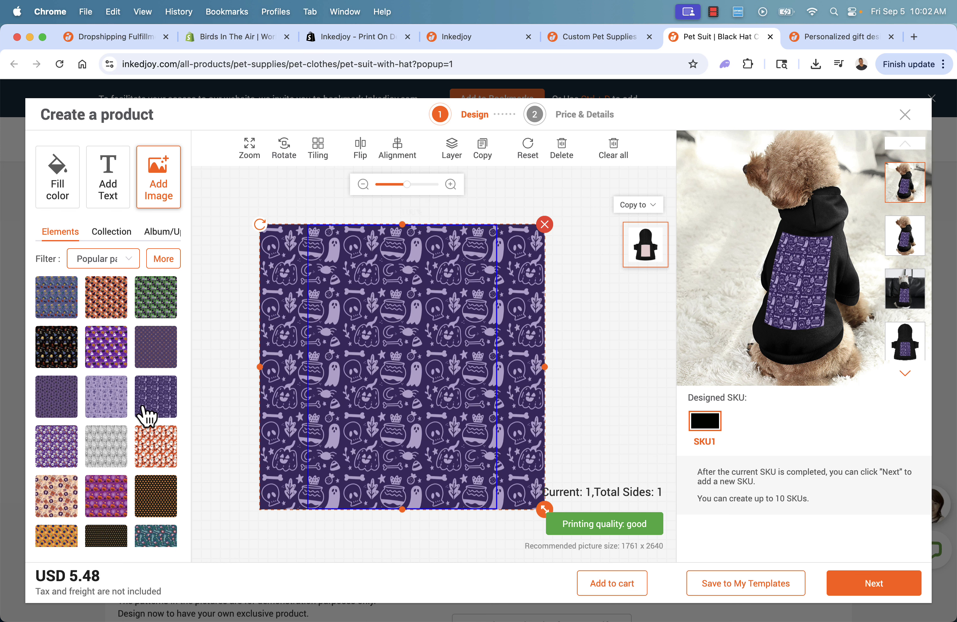
{"action": "scroll", "coordinate": [126, 398], "scroll_direction": "down", "scroll_amount": 1}
{"action": "scroll", "coordinate": [126, 399], "scroll_direction": "down", "scroll_amount": 2}
{"action": "left_click", "coordinate": [108, 444]}
{"action": "scroll", "coordinate": [110, 444], "scroll_direction": "down", "scroll_amount": 2}
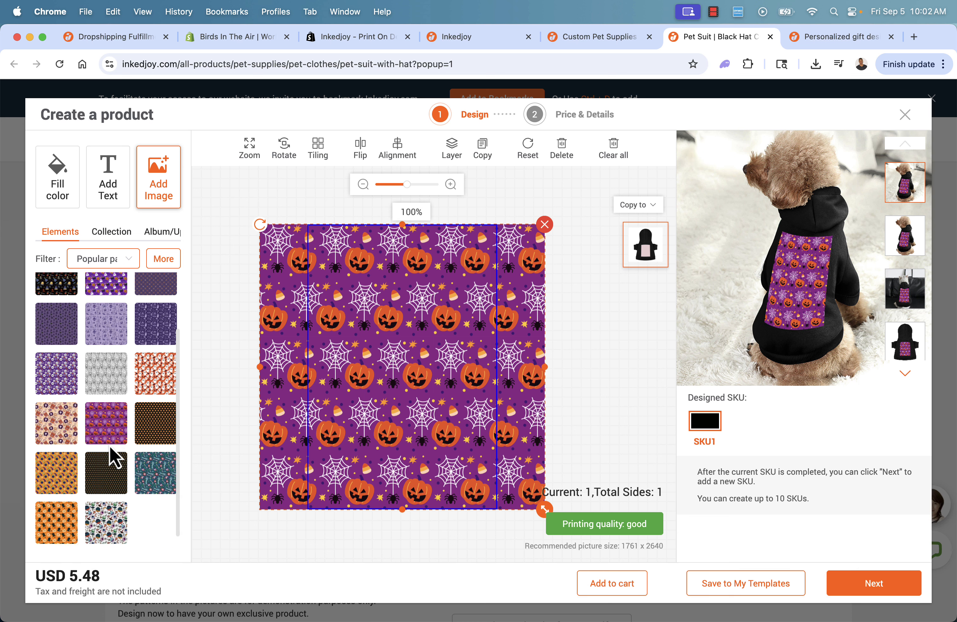
{"action": "scroll", "coordinate": [110, 445], "scroll_direction": "down", "scroll_amount": 5}
{"action": "left_click", "coordinate": [109, 445]}
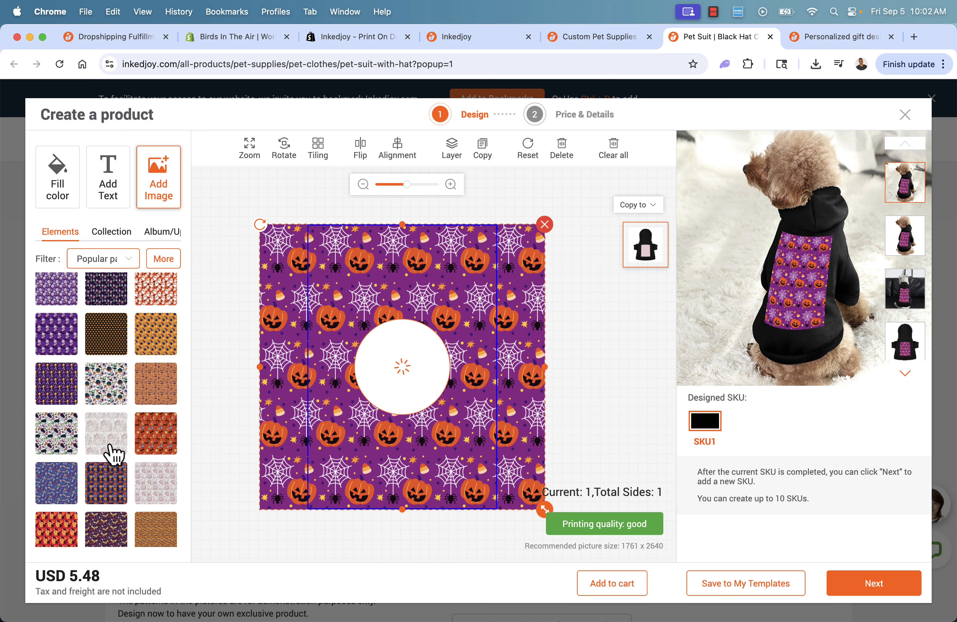
{"action": "scroll", "coordinate": [113, 455], "scroll_direction": "up", "scroll_amount": 10}
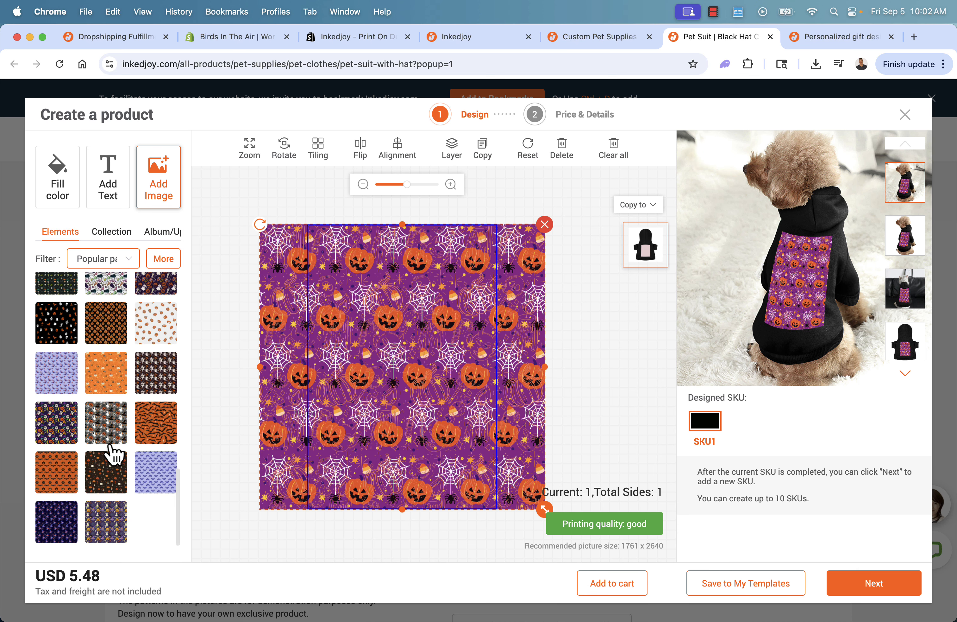
Filter the elements to Art and try the American flag, green ink and abstract shapes images on the hoodie.
{"action": "left_click", "coordinate": [121, 259]}
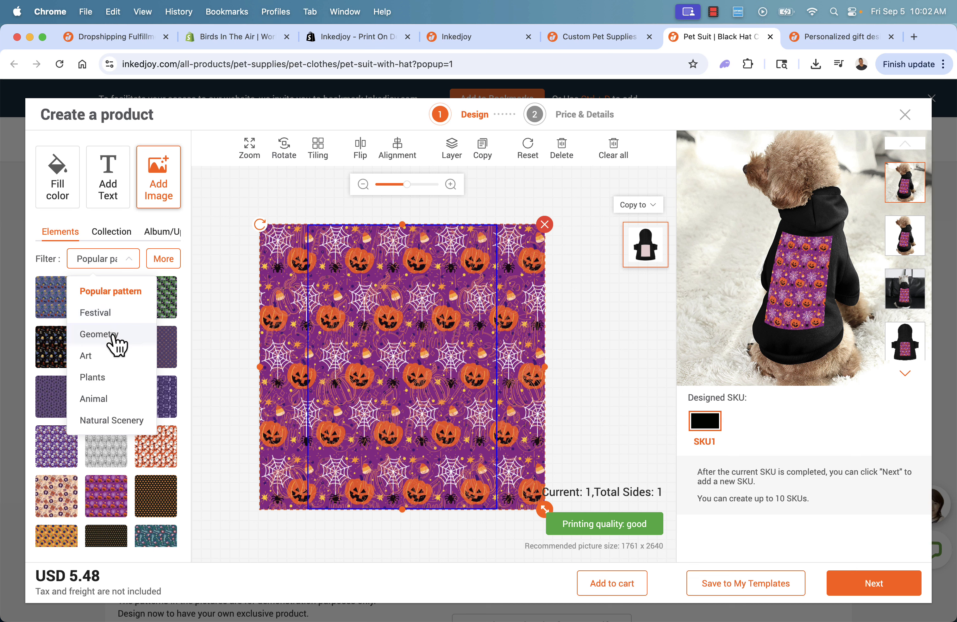
{"action": "left_click", "coordinate": [107, 358]}
{"action": "left_click", "coordinate": [108, 361]}
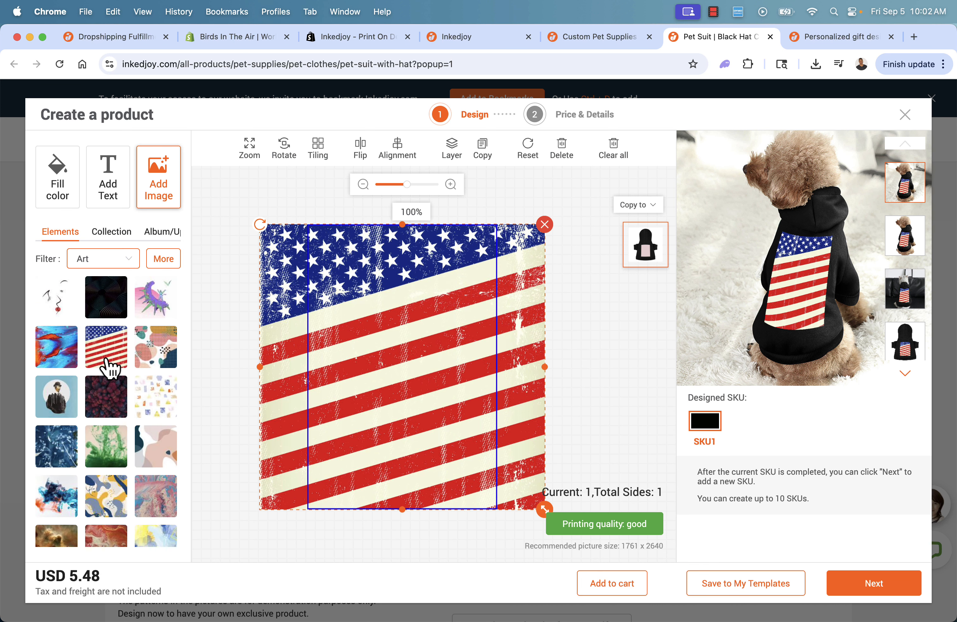
{"action": "left_click", "coordinate": [104, 440]}
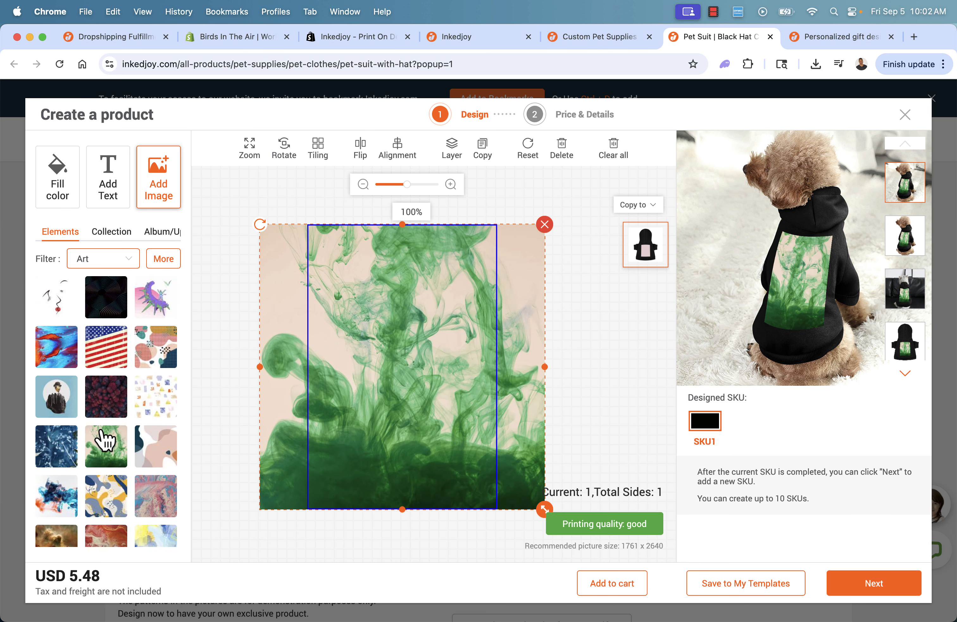
{"action": "left_click", "coordinate": [150, 464]}
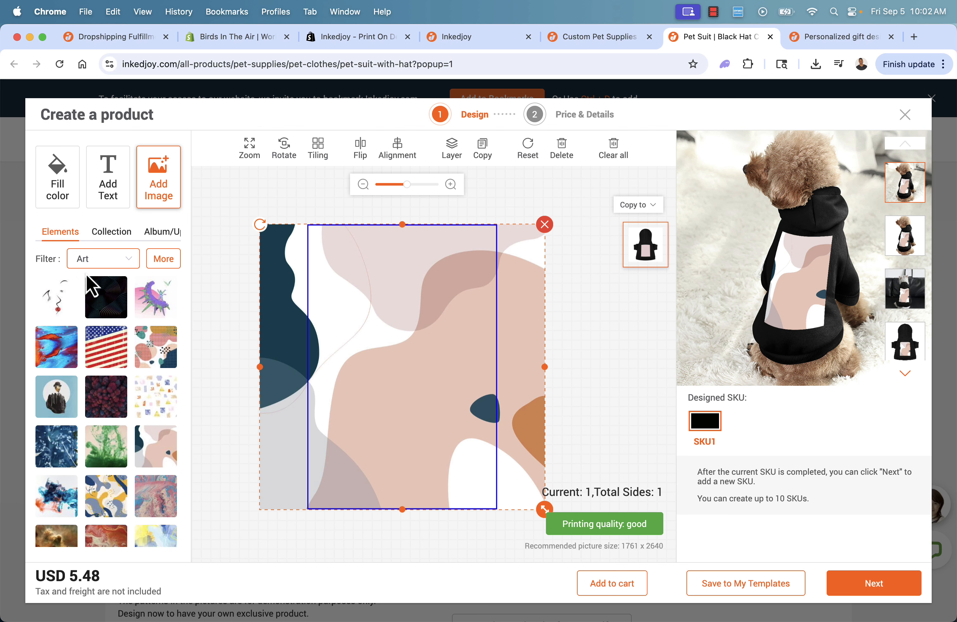
Look through the Animal images in the full image library and place the mountain dog image on the hoodie.
{"action": "left_click", "coordinate": [150, 204]}
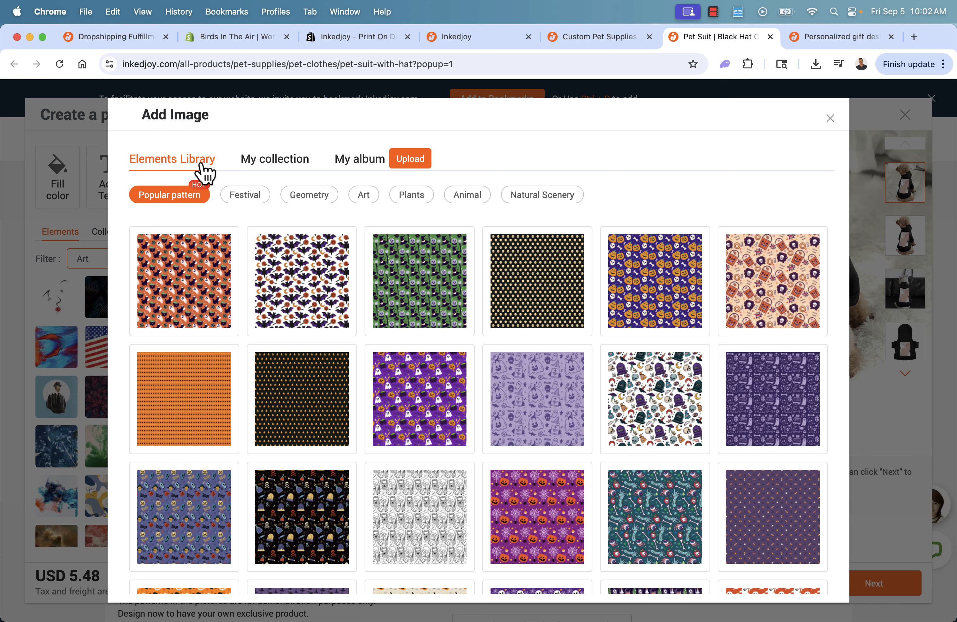
{"action": "left_click", "coordinate": [481, 196]}
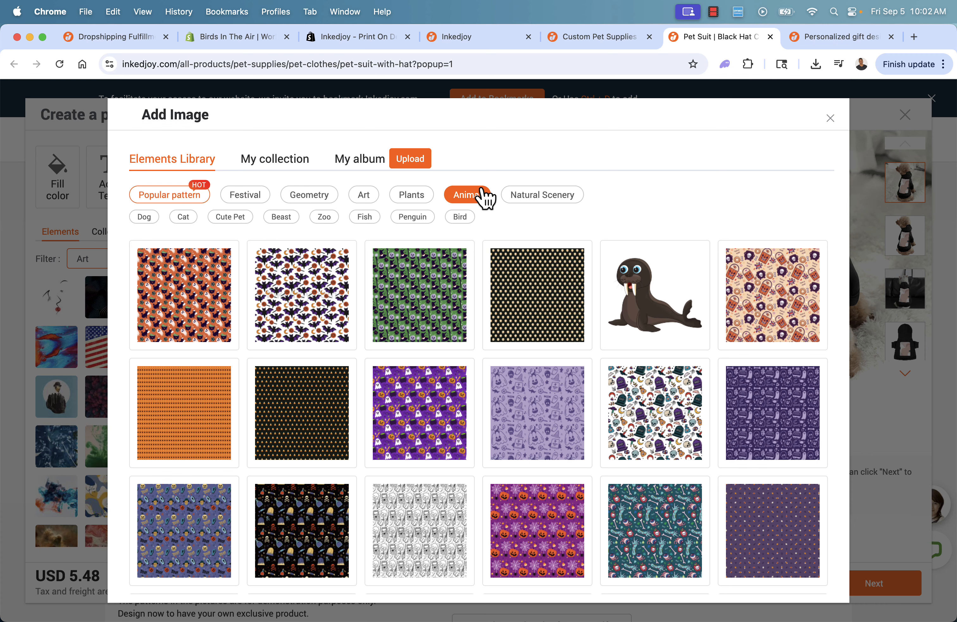
{"action": "scroll", "coordinate": [470, 283], "scroll_direction": "down", "scroll_amount": 5}
{"action": "scroll", "coordinate": [455, 293], "scroll_direction": "up", "scroll_amount": 5}
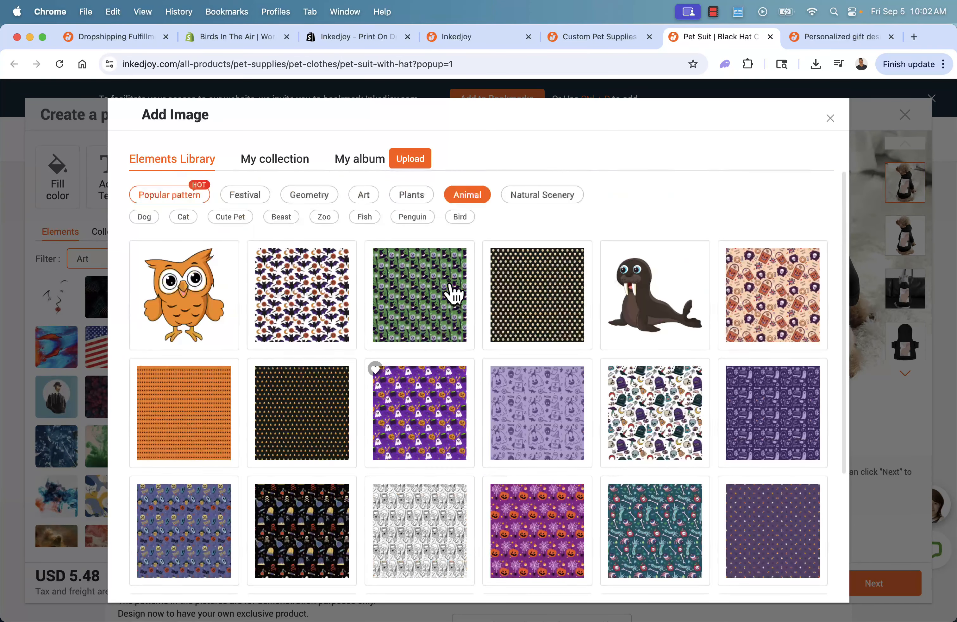
{"action": "left_click", "coordinate": [252, 204]}
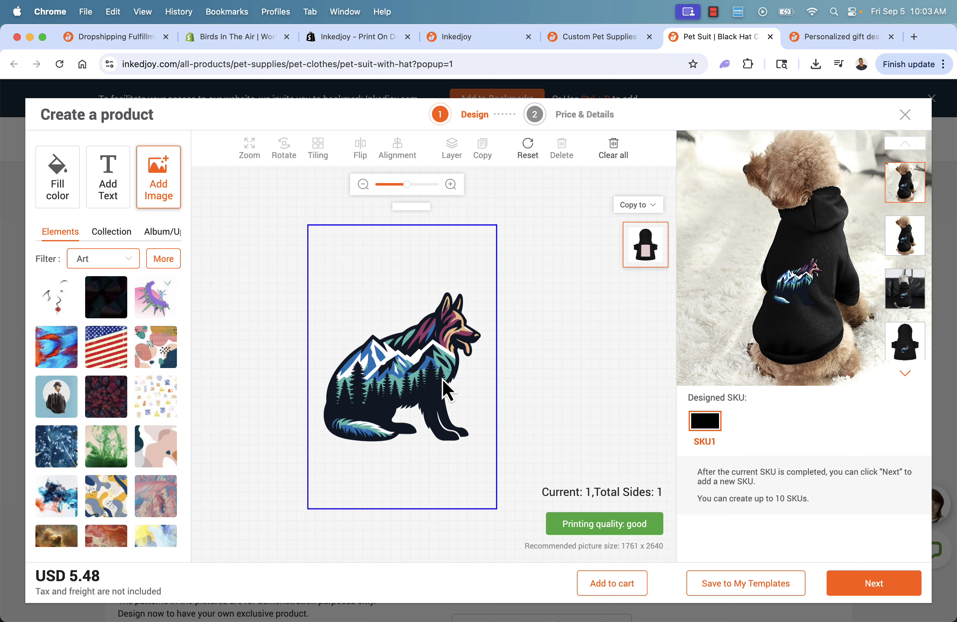
Move the mountain dog image to the upper part of the print area and slightly adjust its size.
{"action": "left_click_drag", "start_coordinate": [434, 385], "coordinate": [419, 320]}
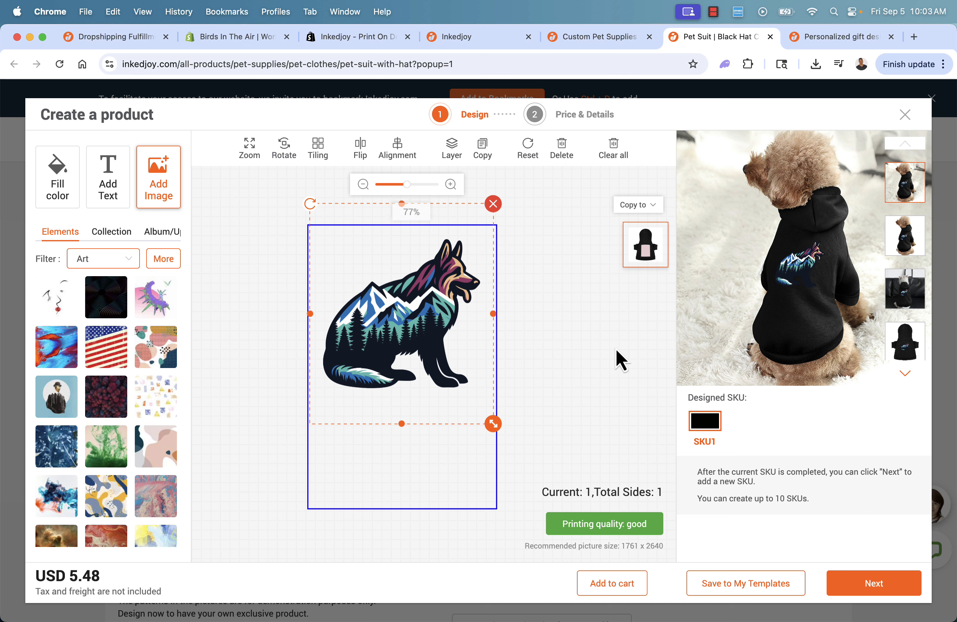
{"action": "mouse_move", "coordinate": [487, 427]}
{"action": "left_mouse_down"}
{"action": "mouse_move", "coordinate": [494, 429]}
{"action": "mouse_move", "coordinate": [454, 400]}
{"action": "mouse_move", "coordinate": [488, 426]}
{"action": "left_mouse_up"}
{"action": "left_click", "coordinate": [532, 377]}
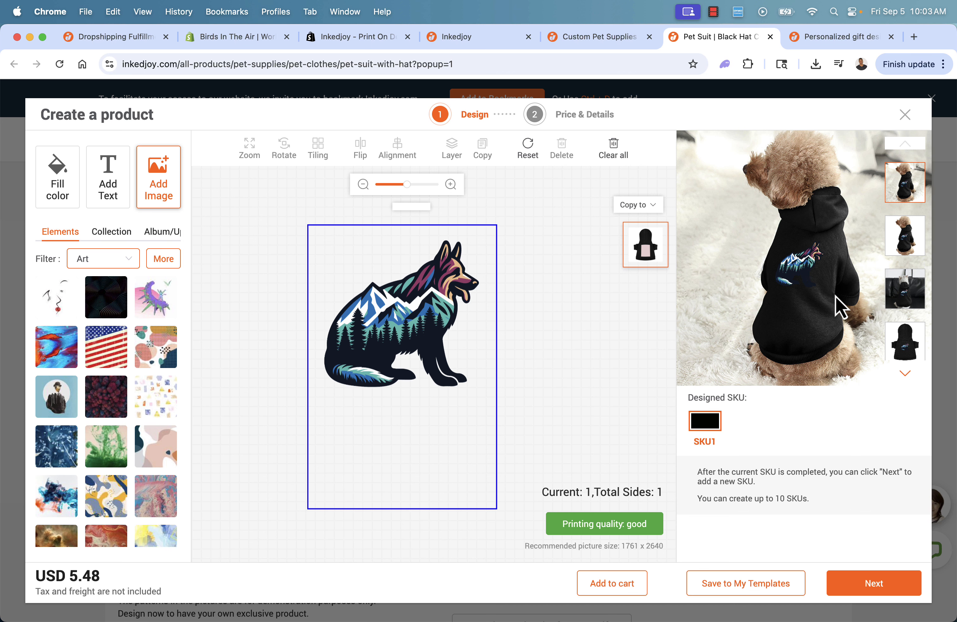
Preview the design on the cat mockup, mark the SKU design as completed and go on to set the price.
{"action": "left_click", "coordinate": [913, 286]}
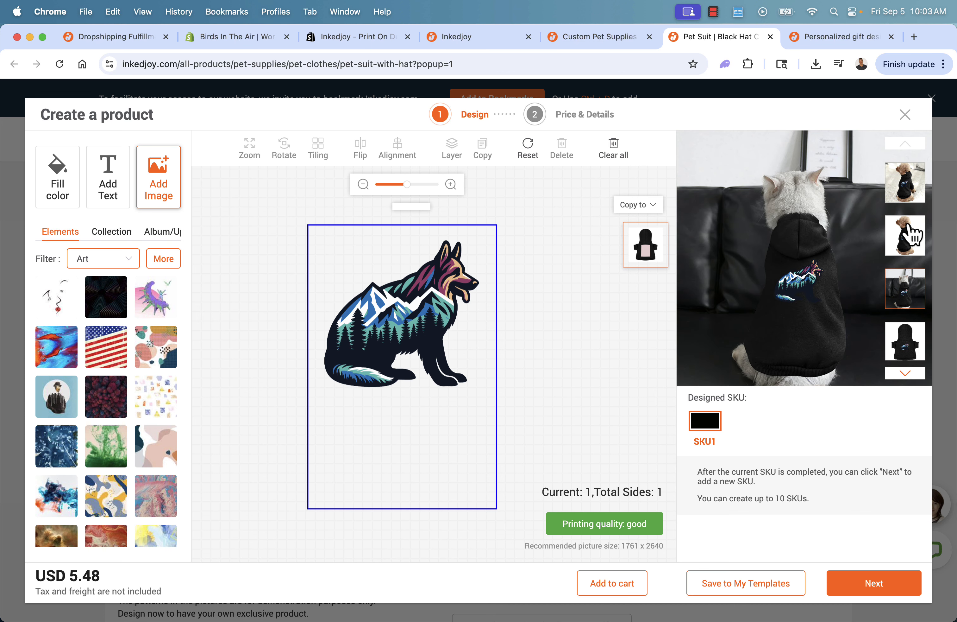
{"action": "left_click", "coordinate": [875, 589]}
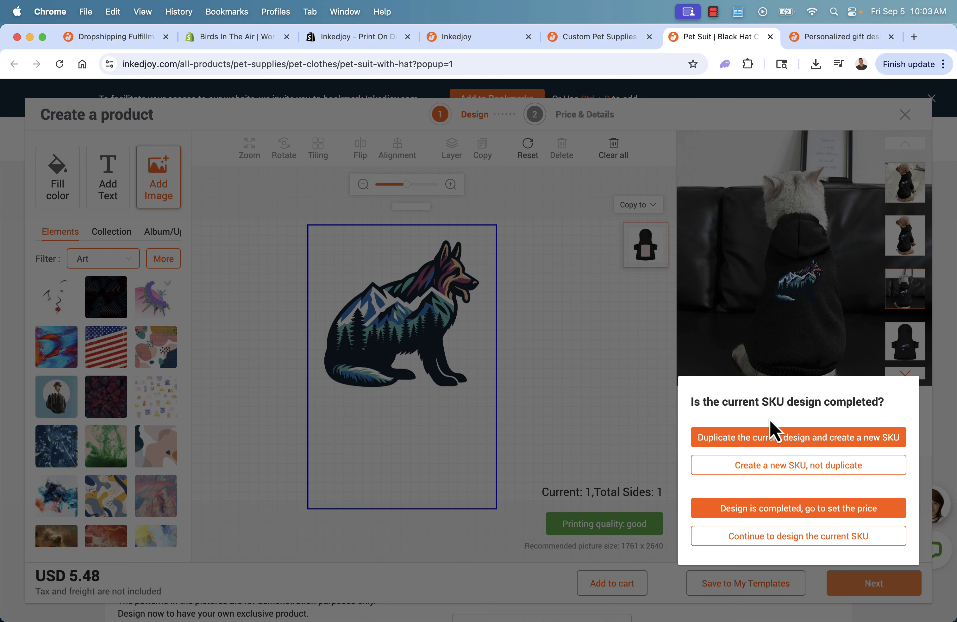
{"action": "left_click", "coordinate": [810, 513]}
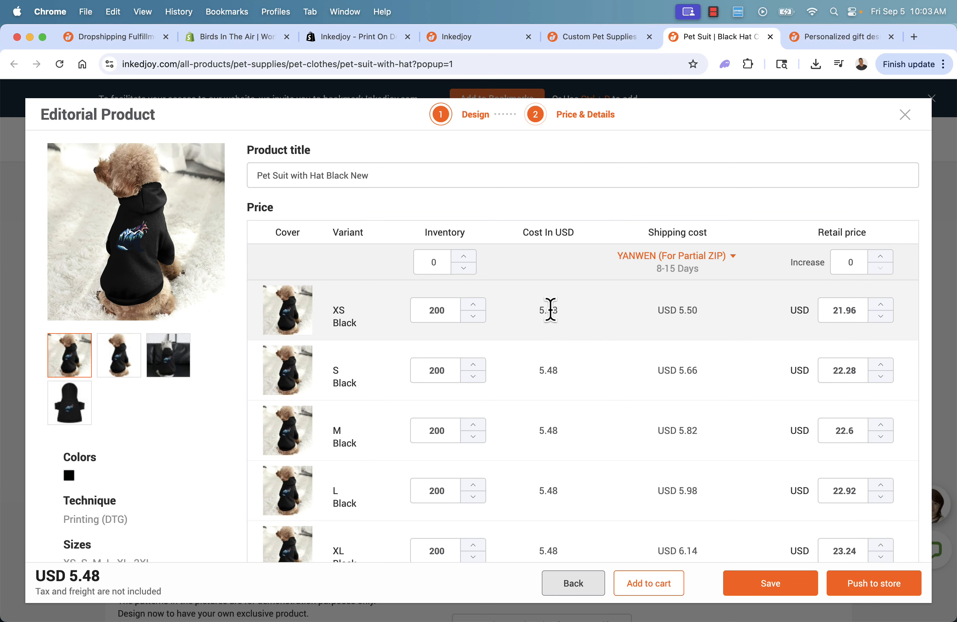
Review the variants' cost, shipping and retail prices, and set the XS variant's retail price to 24.99 USD.
{"action": "left_click_drag", "start_coordinate": [539, 234], "coordinate": [568, 233]}
{"action": "scroll", "coordinate": [663, 315], "scroll_direction": "down", "scroll_amount": 1}
{"action": "scroll", "coordinate": [662, 315], "scroll_direction": "up", "scroll_amount": 1}
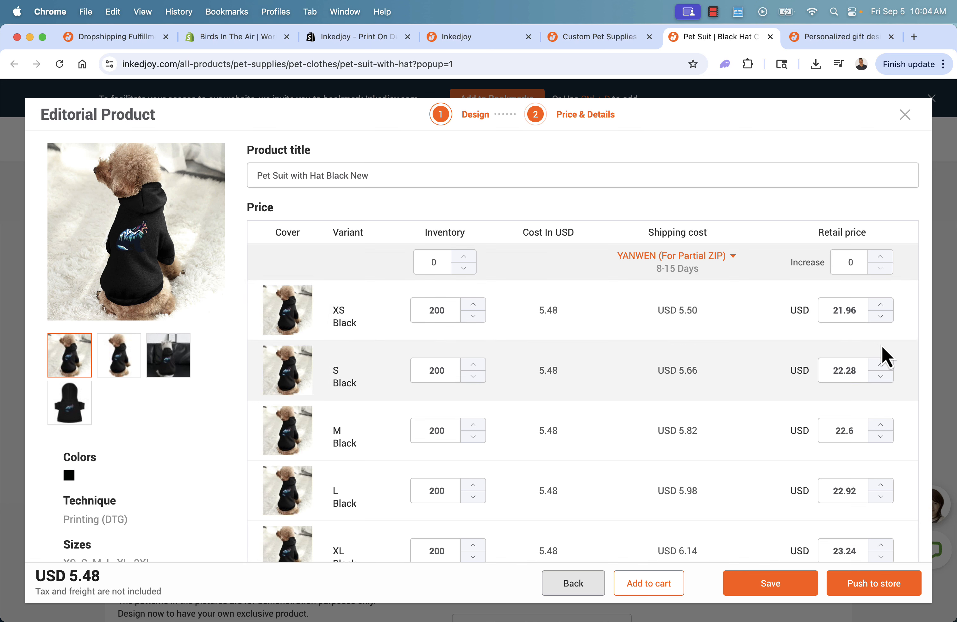
{"action": "double_click", "coordinate": [827, 310]}
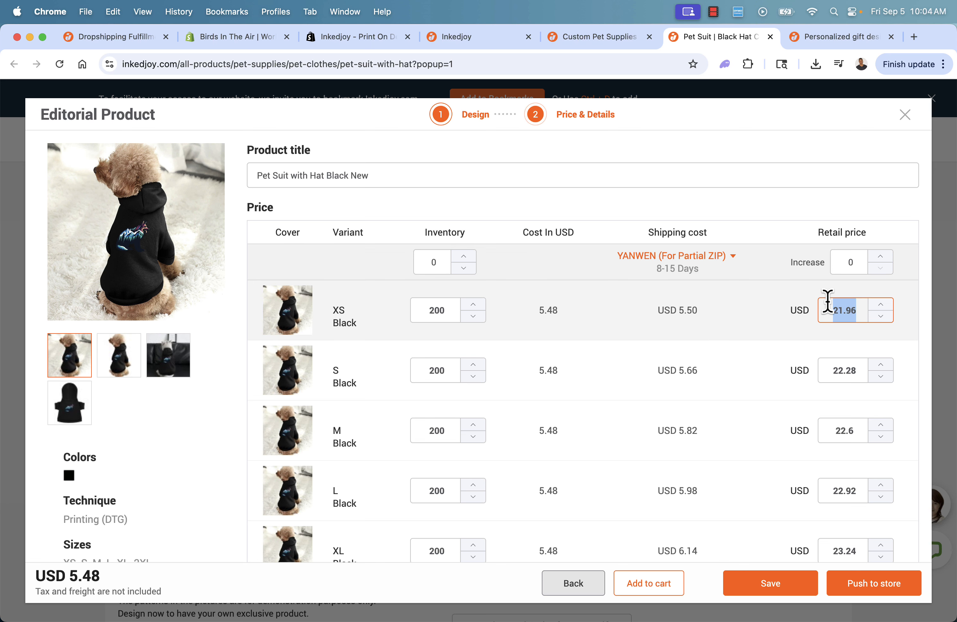
{"action": "double_click", "coordinate": [847, 262]}
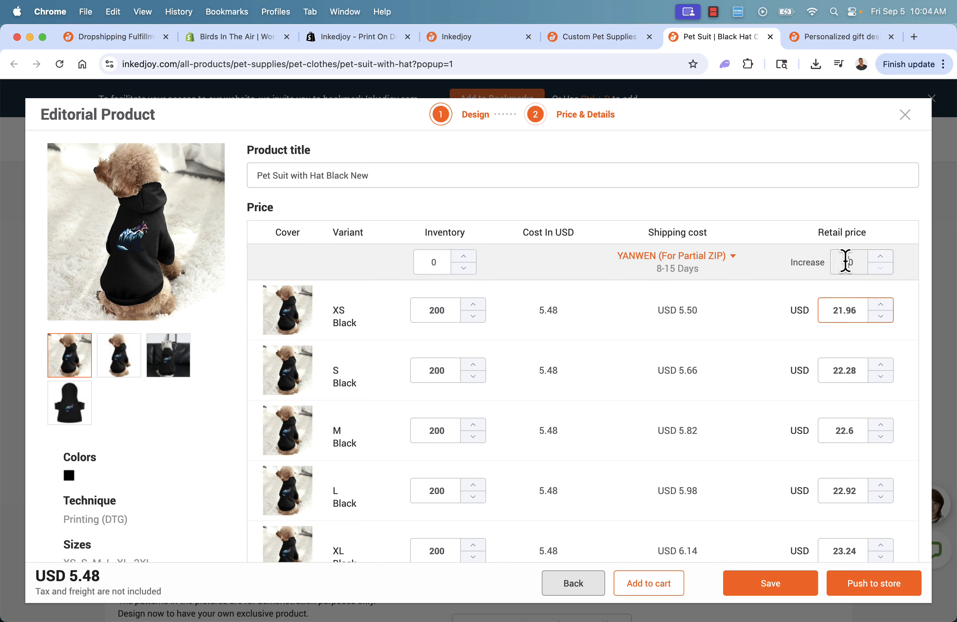
{"action": "double_click", "coordinate": [841, 312]}
{"action": "type", "text": "24.699"}
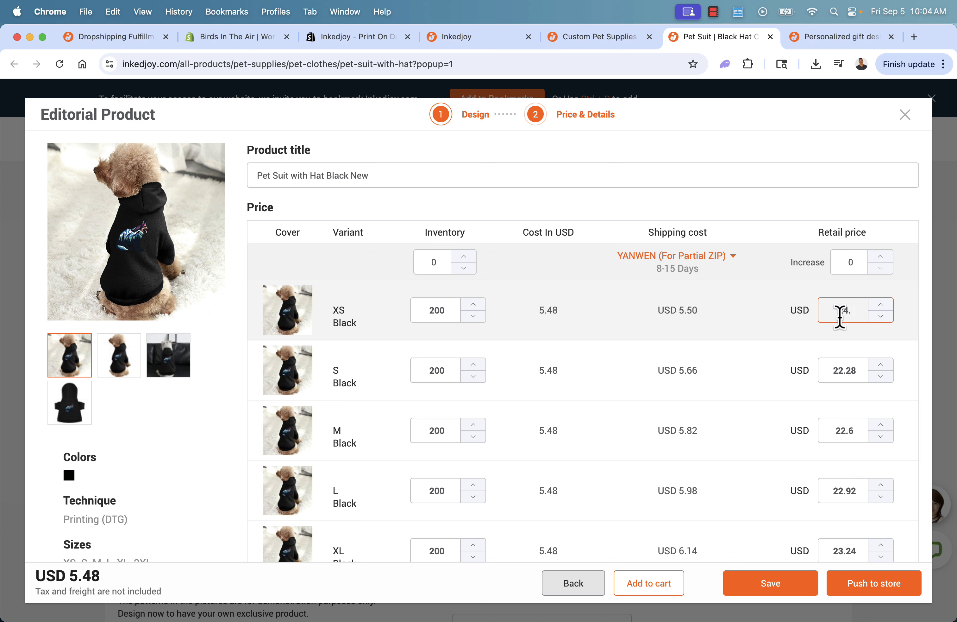
{"action": "double_click", "coordinate": [840, 316]}
{"action": "type", "text": "24.99"}
Copy the 24.99 USD retail price from the XS variant to the S, M, L, XL and 2XL variants.
{"action": "double_click", "coordinate": [840, 317]}
{"action": "key", "text": "super+c"}
{"action": "double_click", "coordinate": [846, 365]}
{"action": "key", "text": "super+v"}
{"action": "double_click", "coordinate": [844, 426]}
{"action": "key", "text": "super+v"}
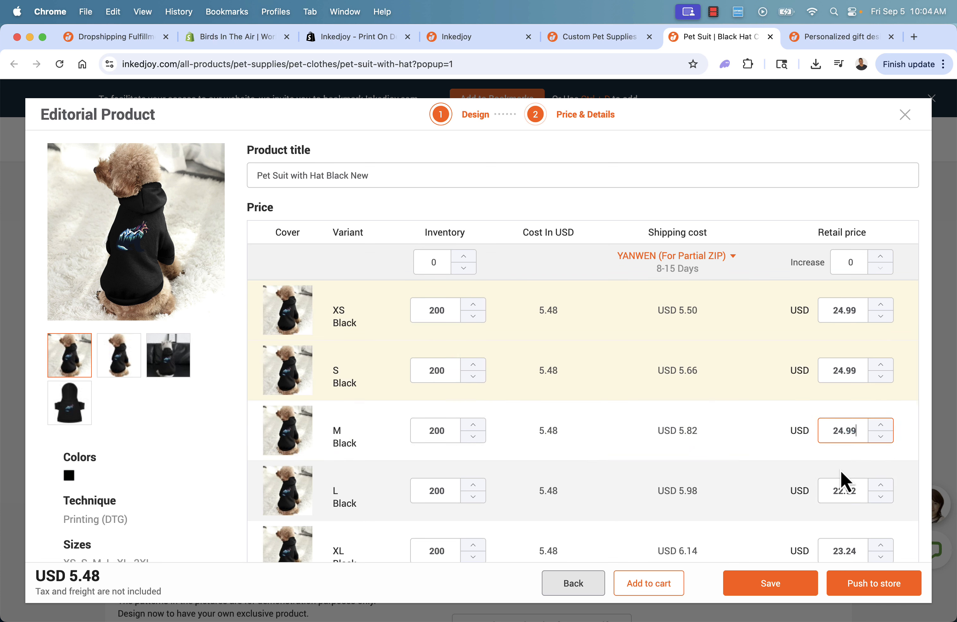
{"action": "double_click", "coordinate": [844, 490]}
{"action": "key", "text": "super+v"}
{"action": "double_click", "coordinate": [844, 549]}
{"action": "key", "text": "super+v"}
{"action": "scroll", "coordinate": [821, 518], "scroll_direction": "down", "scroll_amount": 3}
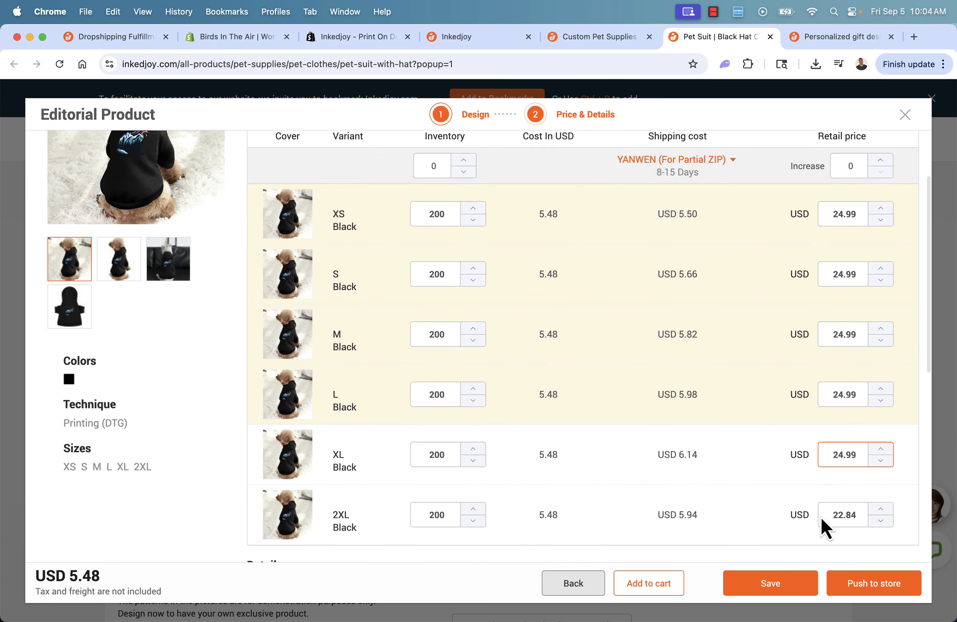
{"action": "double_click", "coordinate": [847, 453]}
{"action": "key", "text": "super+v"}
{"action": "scroll", "coordinate": [662, 423], "scroll_direction": "up", "scroll_amount": 5}
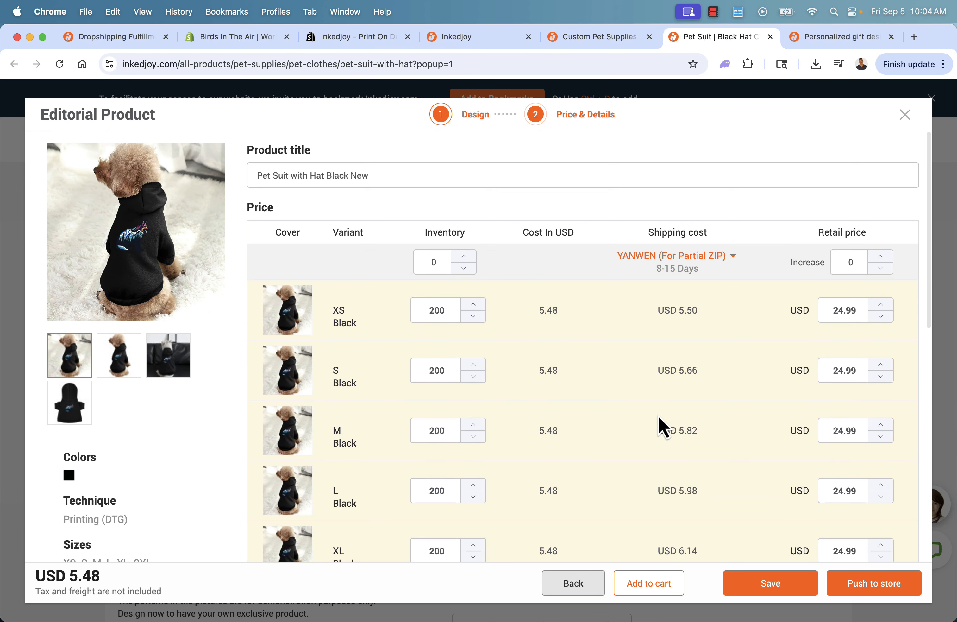
Replace the product title with "Mountain Dog Custom Dog Hoodie.- Super".
{"action": "left_click", "coordinate": [374, 176]}
{"action": "key", "text": "super+a"}
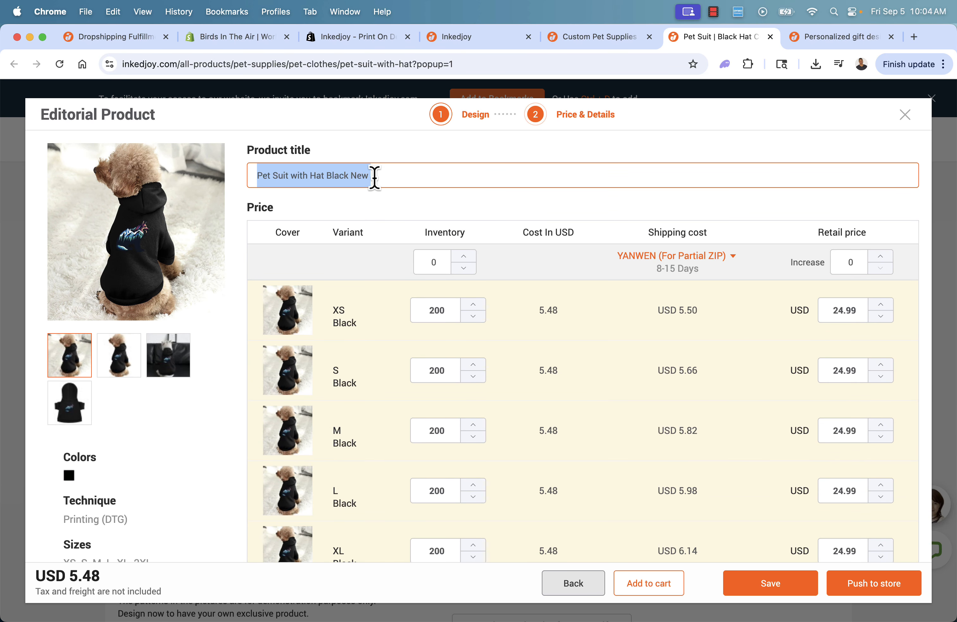
{"action": "type", "text": "Mou"}
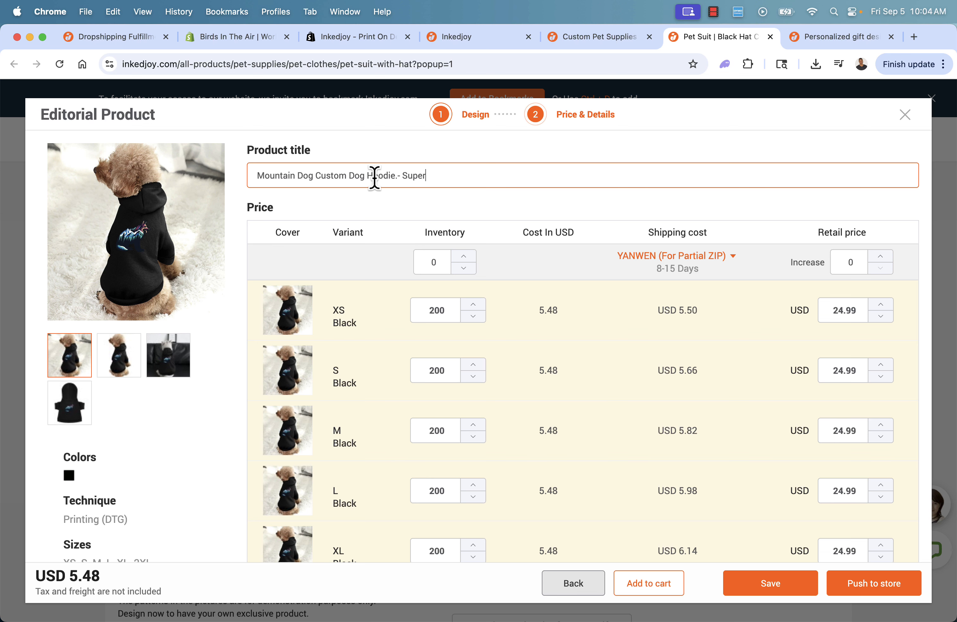
Add the line "Add something - my 3 part product description...." above the Material Description heading in the product details.
{"action": "scroll", "coordinate": [395, 209], "scroll_direction": "down", "scroll_amount": 10}
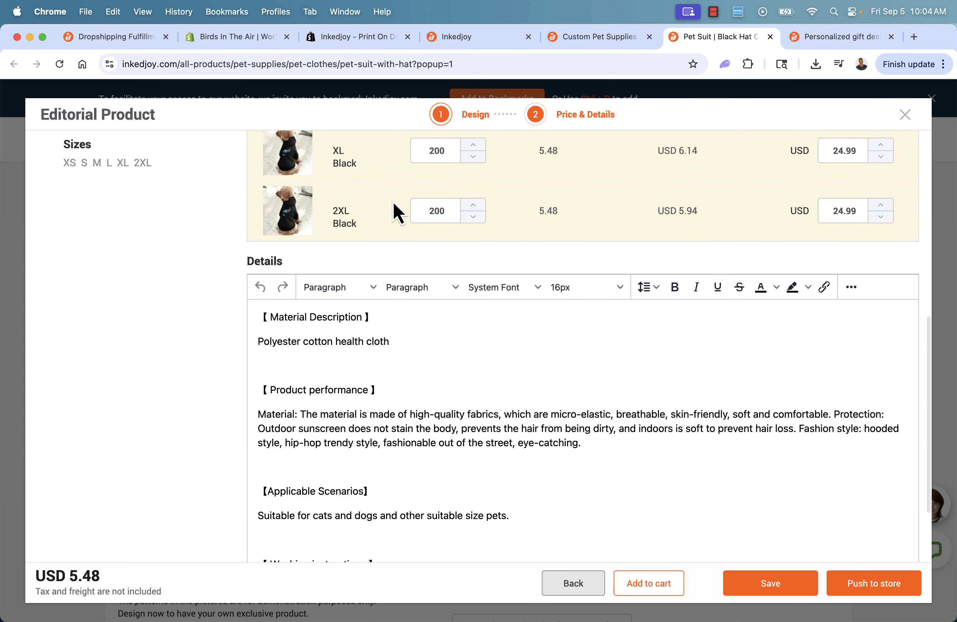
{"action": "scroll", "coordinate": [337, 330], "scroll_direction": "down", "scroll_amount": 2}
{"action": "scroll", "coordinate": [335, 333], "scroll_direction": "up", "scroll_amount": 2}
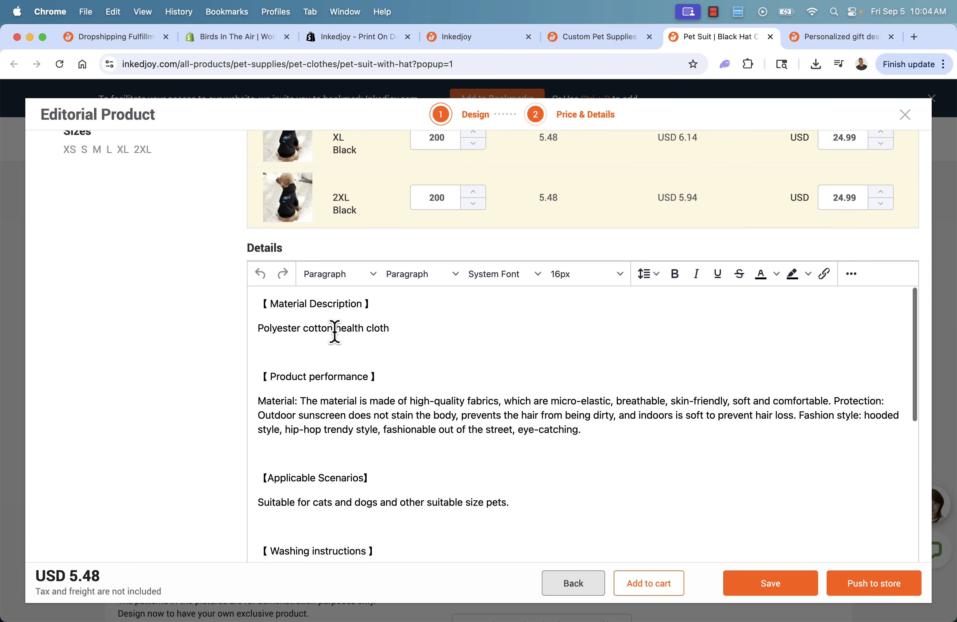
{"action": "left_click_drag", "start_coordinate": [405, 355], "coordinate": [220, 311]}
{"action": "left_click", "coordinate": [220, 311]}
{"action": "type", "text": "Add something -"}
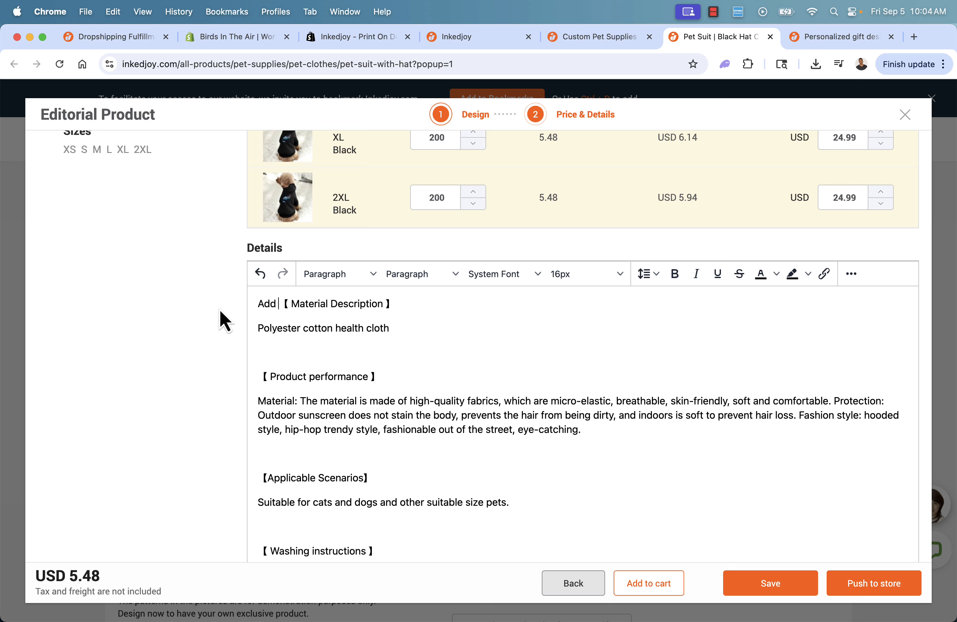
{"action": "type", "text": " my 3 part product"}
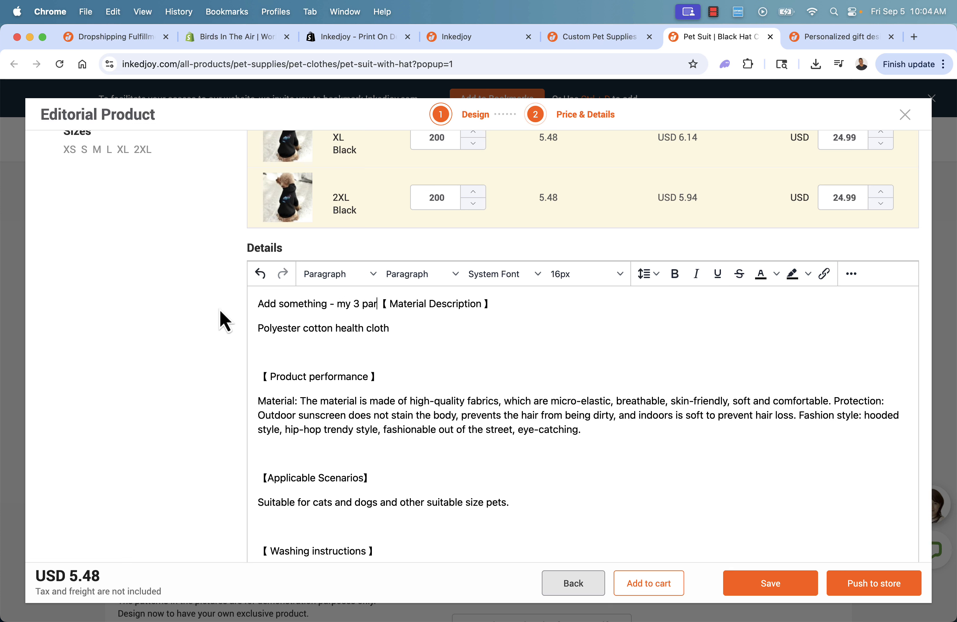
{"action": "type", "text": " description..."}
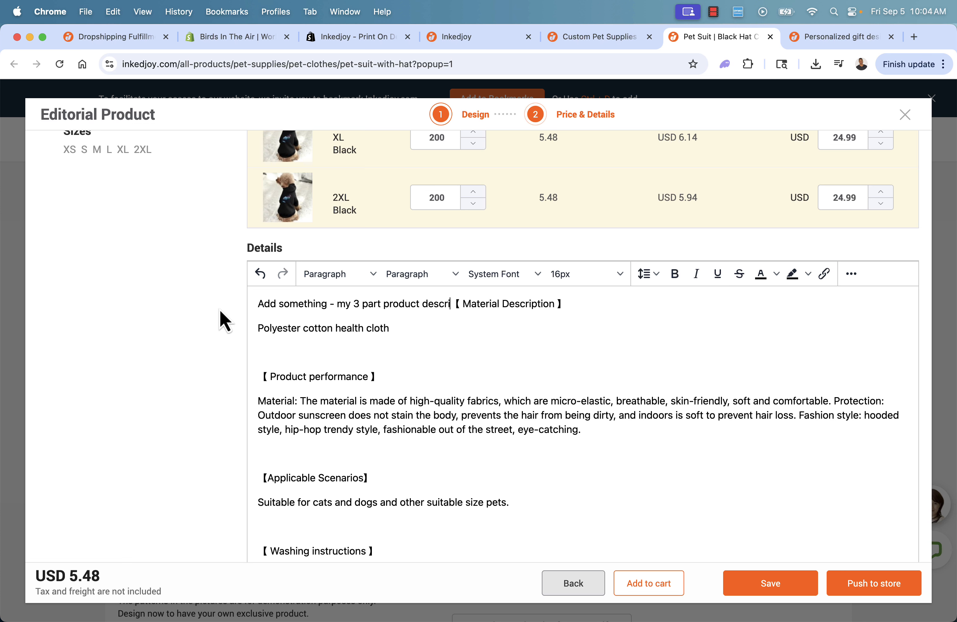
{"action": "type", "text": "."}
{"action": "key", "text": "Return"}
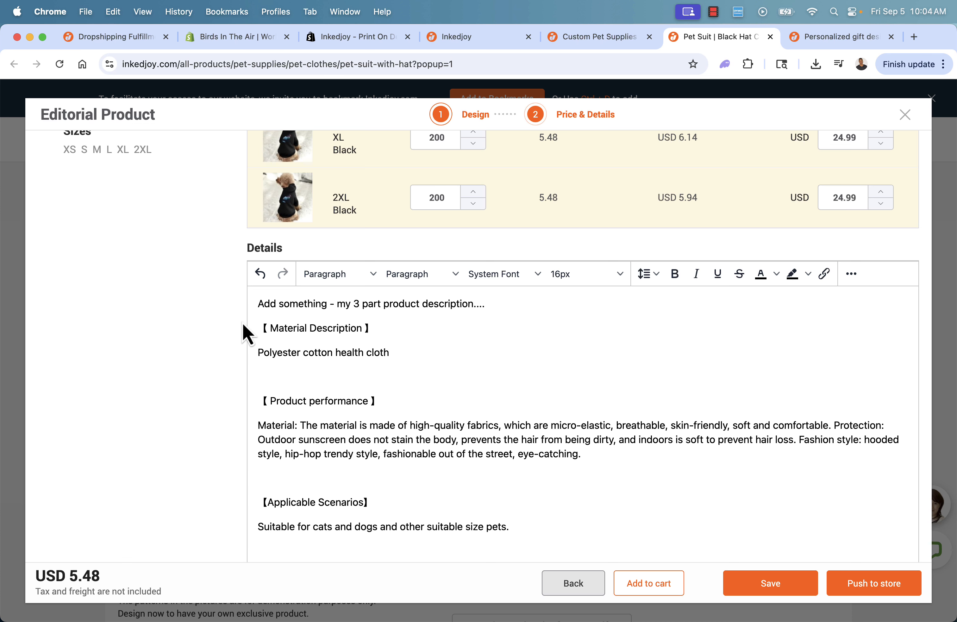
Format the paragraph under the Product performance heading in the details as bold and italic.
{"action": "scroll", "coordinate": [322, 370], "scroll_direction": "down", "scroll_amount": 2}
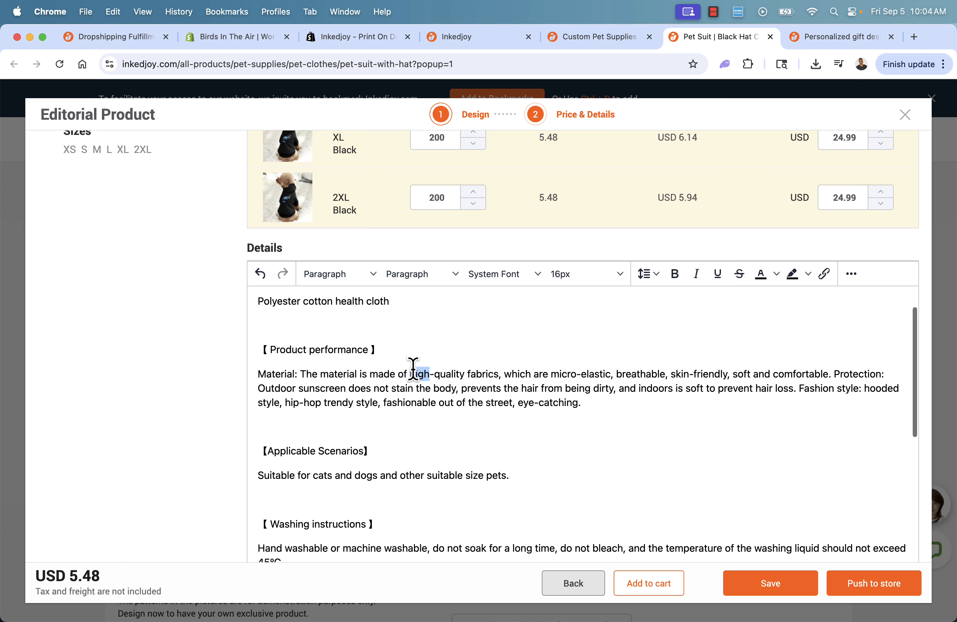
{"action": "triple_click", "coordinate": [413, 370]}
{"action": "left_click", "coordinate": [679, 280]}
{"action": "left_click", "coordinate": [696, 278]}
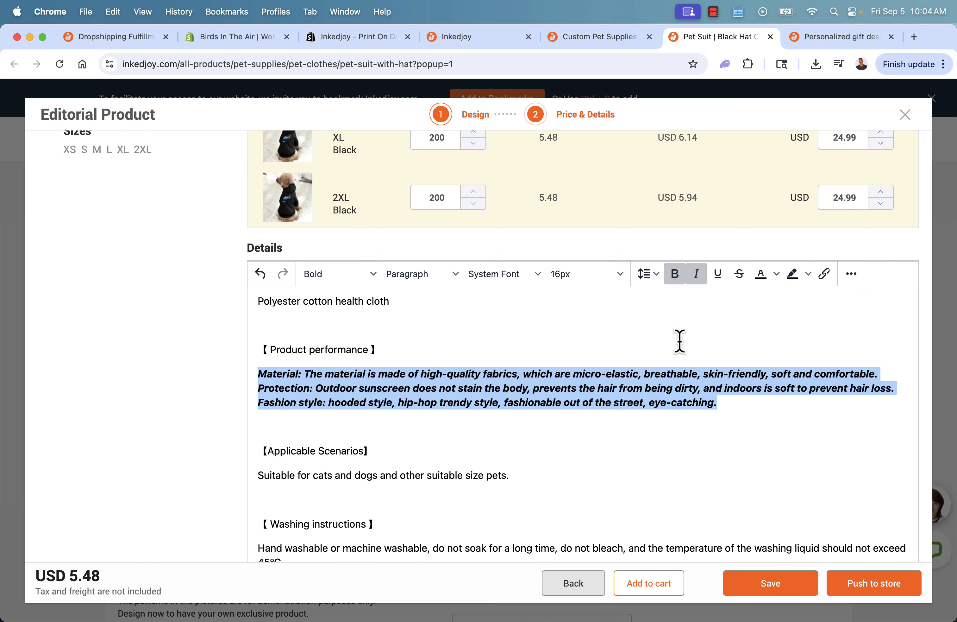
{"action": "left_click", "coordinate": [668, 368]}
Review the product details down to the size chart, along with the product title and the variant prices.
{"action": "scroll", "coordinate": [668, 371], "scroll_direction": "down", "scroll_amount": 3}
{"action": "scroll", "coordinate": [668, 370], "scroll_direction": "down", "scroll_amount": 10}
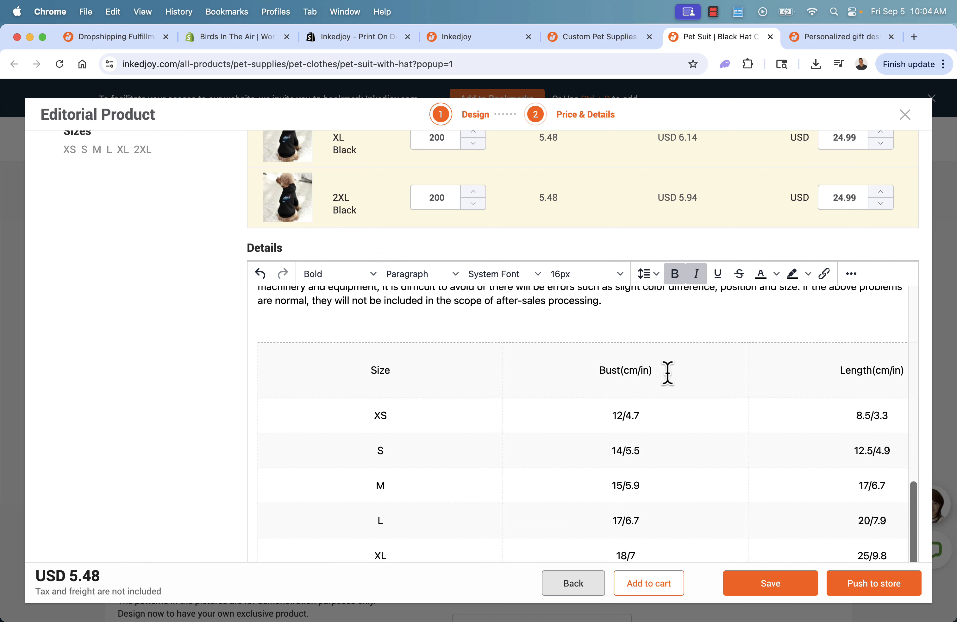
{"action": "scroll", "coordinate": [668, 374], "scroll_direction": "up", "scroll_amount": 10}
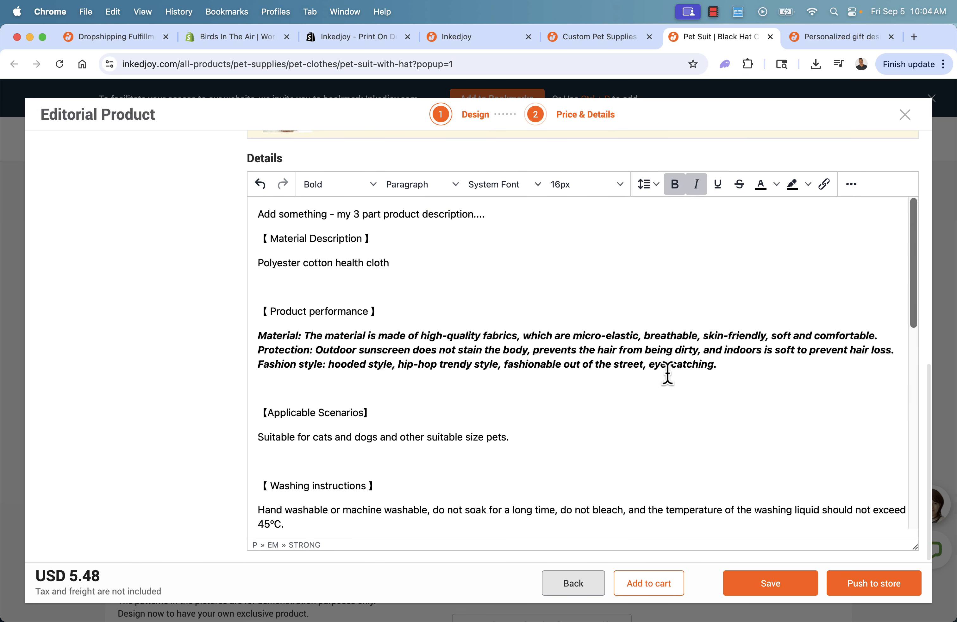
{"action": "scroll", "coordinate": [632, 295], "scroll_direction": "up", "scroll_amount": 3}
{"action": "scroll", "coordinate": [636, 301], "scroll_direction": "up", "scroll_amount": 4}
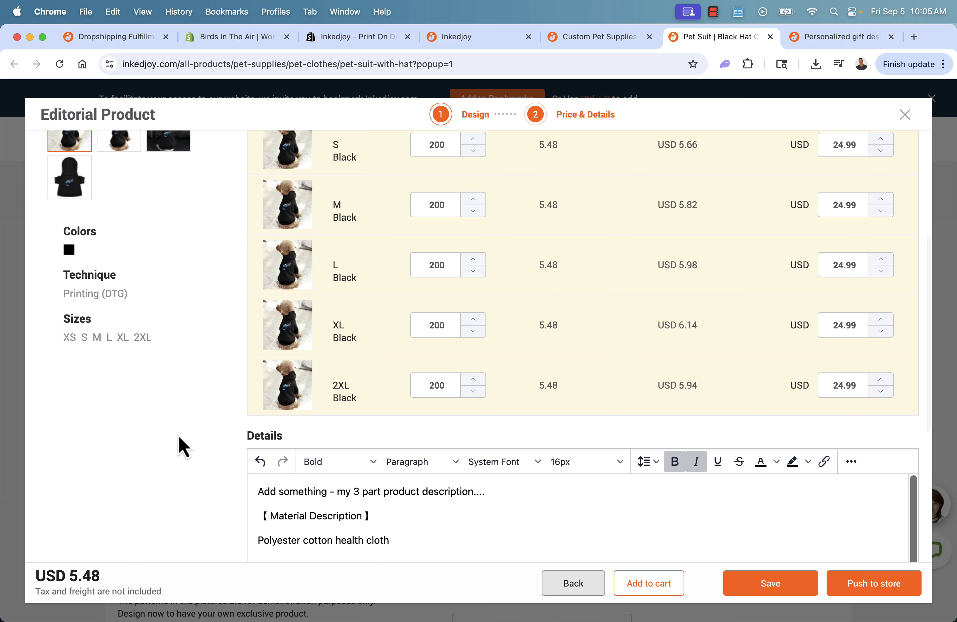
{"action": "scroll", "coordinate": [239, 460], "scroll_direction": "up", "scroll_amount": 5}
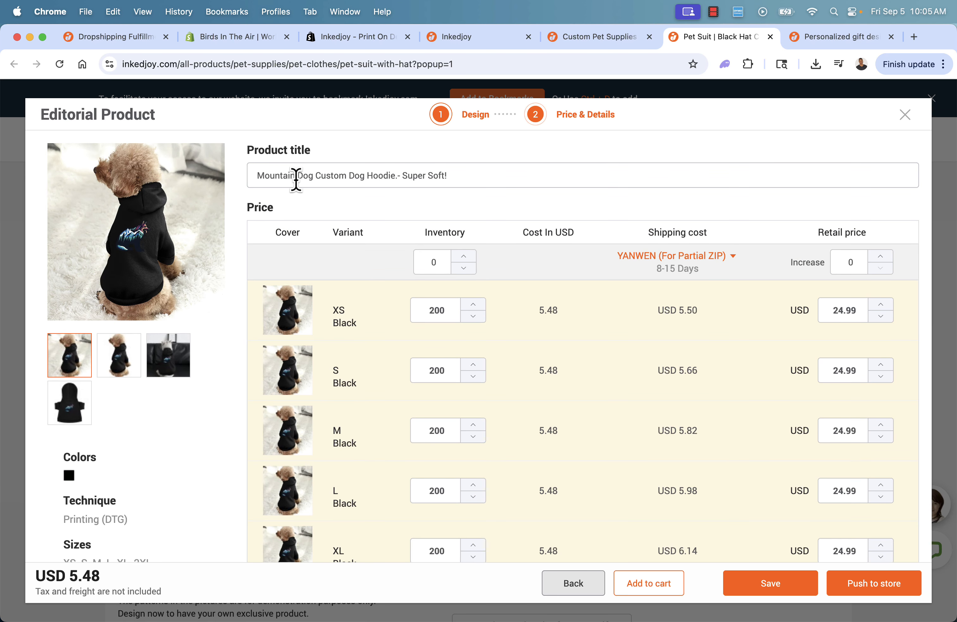
{"action": "scroll", "coordinate": [299, 274], "scroll_direction": "down", "scroll_amount": 2}
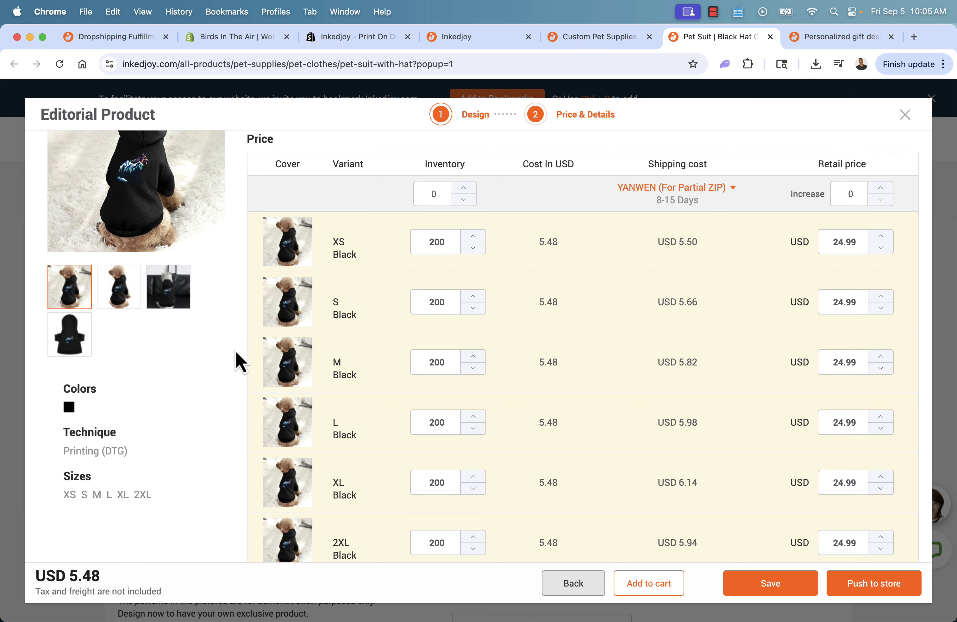
{"action": "scroll", "coordinate": [155, 401], "scroll_direction": "down", "scroll_amount": 8}
{"action": "scroll", "coordinate": [250, 430], "scroll_direction": "down", "scroll_amount": 10}
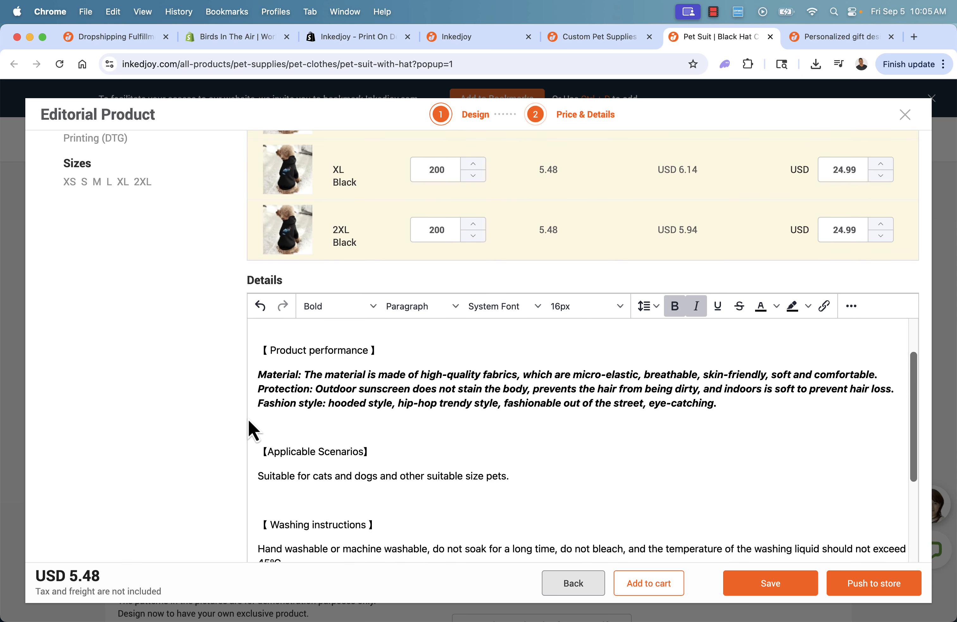
{"action": "scroll", "coordinate": [250, 430], "scroll_direction": "down", "scroll_amount": 5}
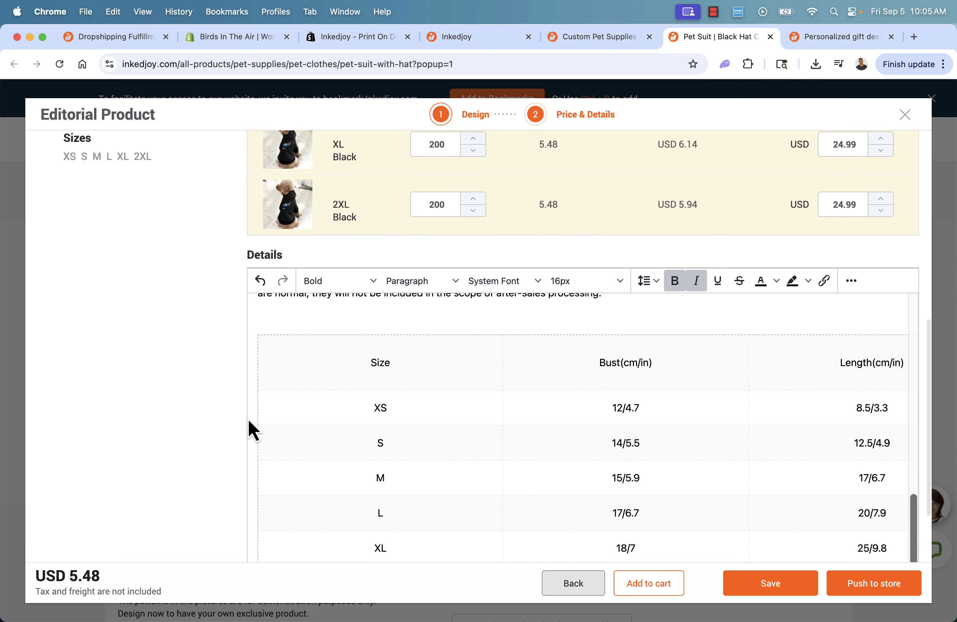
{"action": "scroll", "coordinate": [717, 307], "scroll_direction": "up", "scroll_amount": 15}
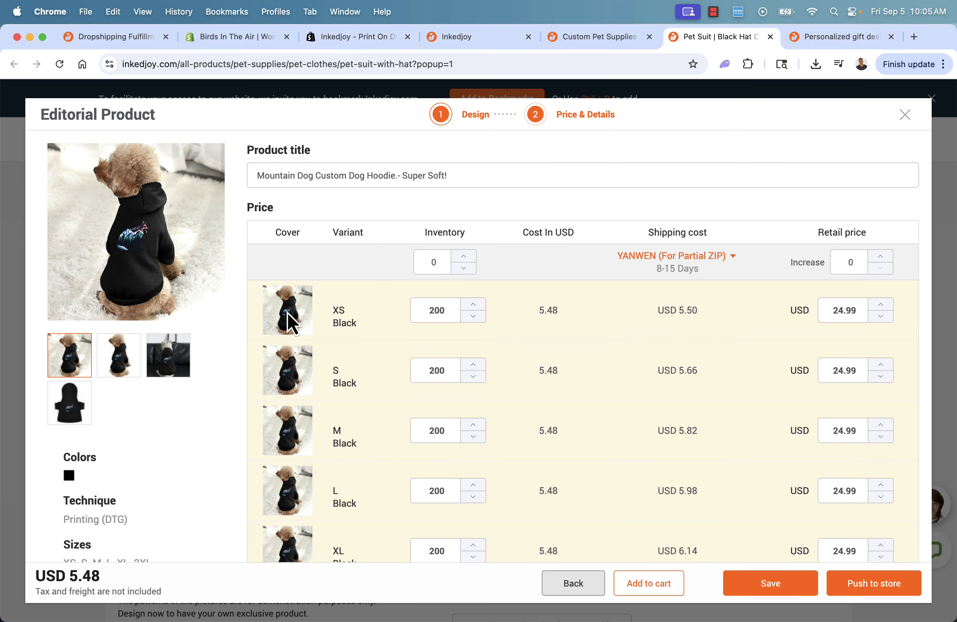
Push the finished mountain dog hoodie to the connected store.
{"action": "right_click", "coordinate": [142, 258]}
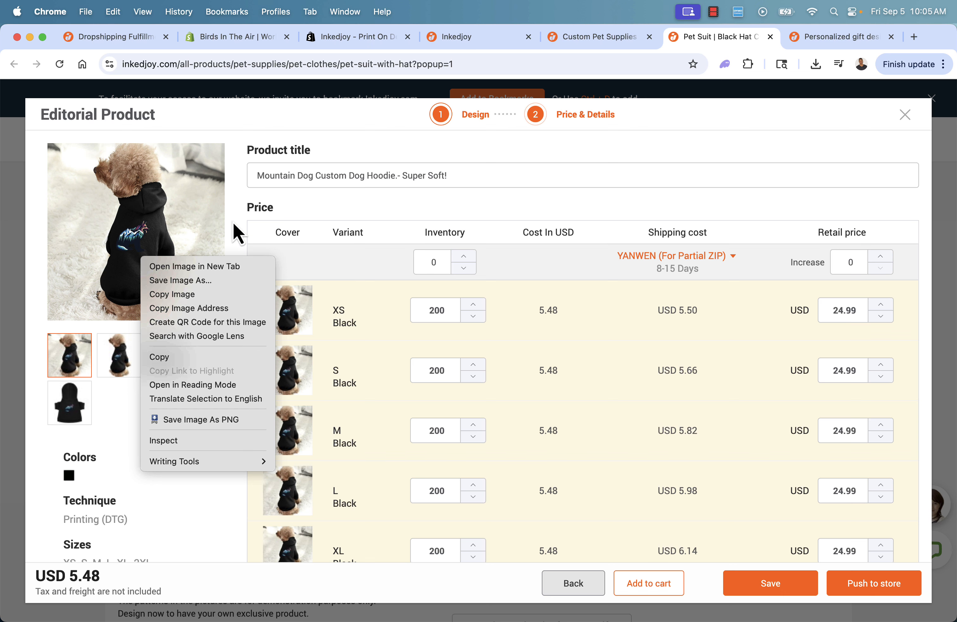
{"action": "left_click", "coordinate": [238, 234]}
{"action": "left_click", "coordinate": [879, 596]}
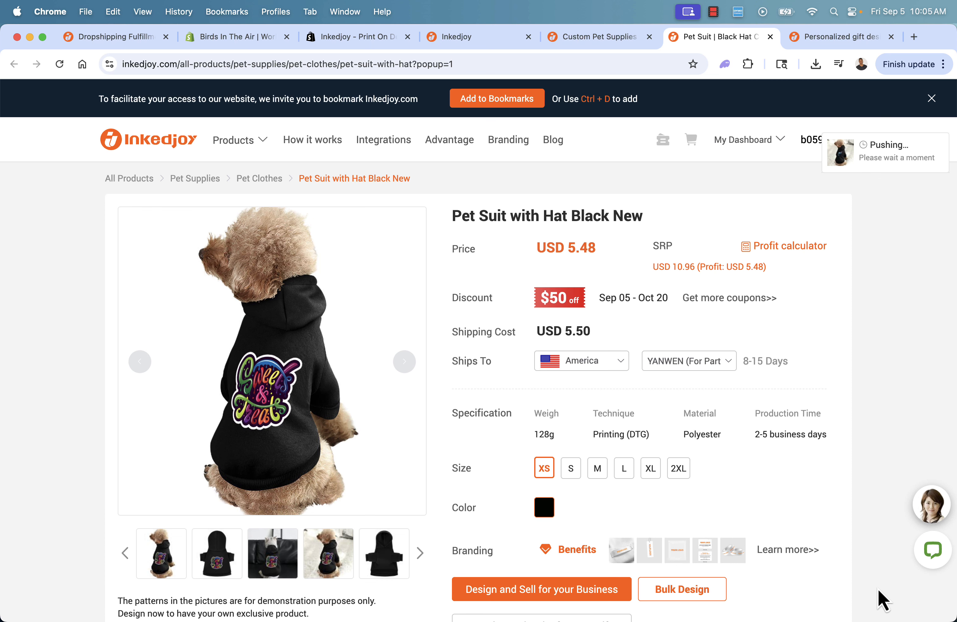
Switch to the Shopify admin, dismiss the app suggestions and open the storefront preview of the Mountain Dog Custom Dog Hoodie from the product list.
{"action": "left_click", "coordinate": [256, 37]}
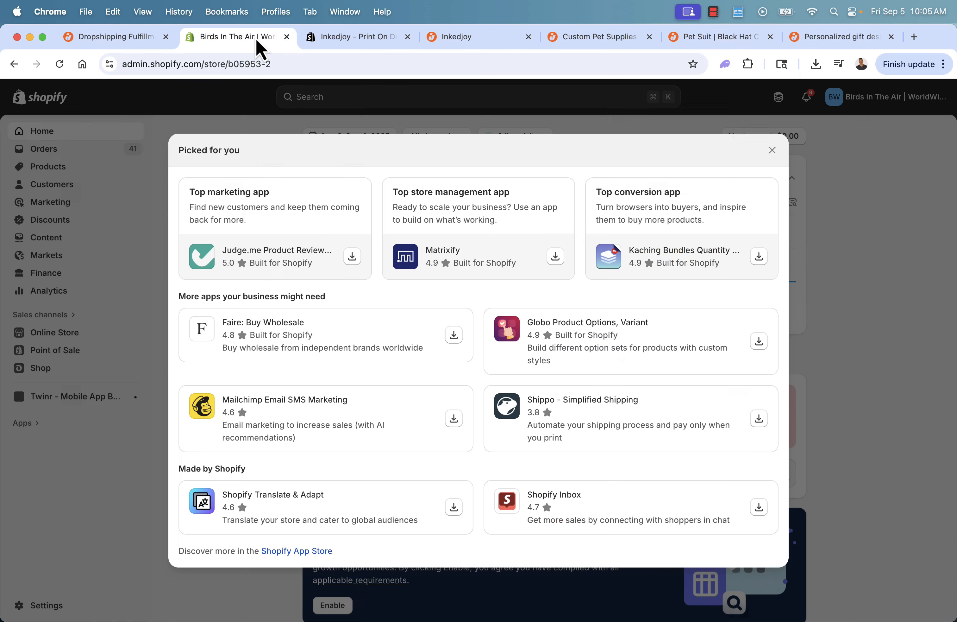
{"action": "left_click", "coordinate": [772, 150]}
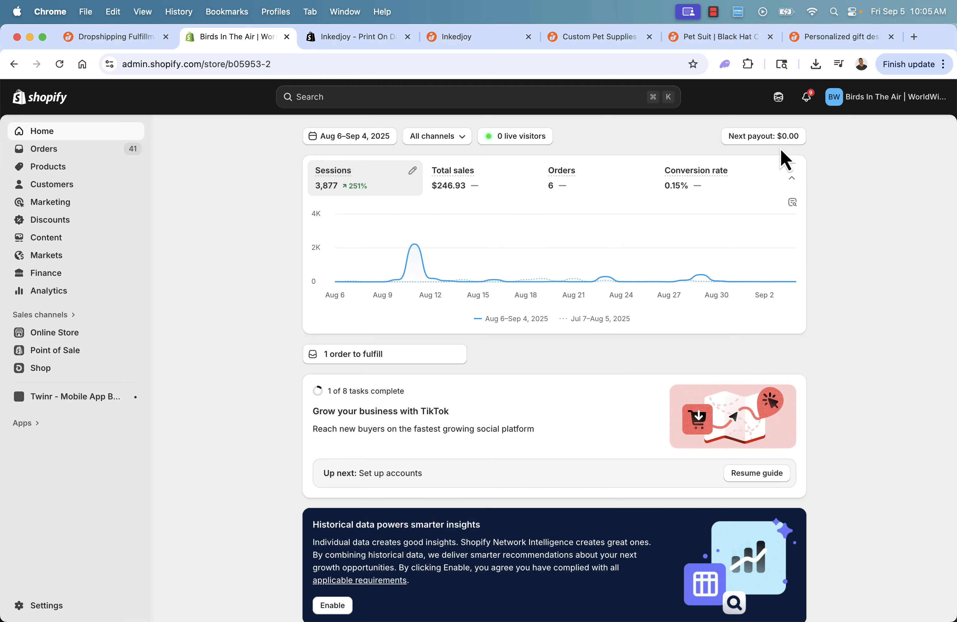
{"action": "left_click", "coordinate": [67, 172]}
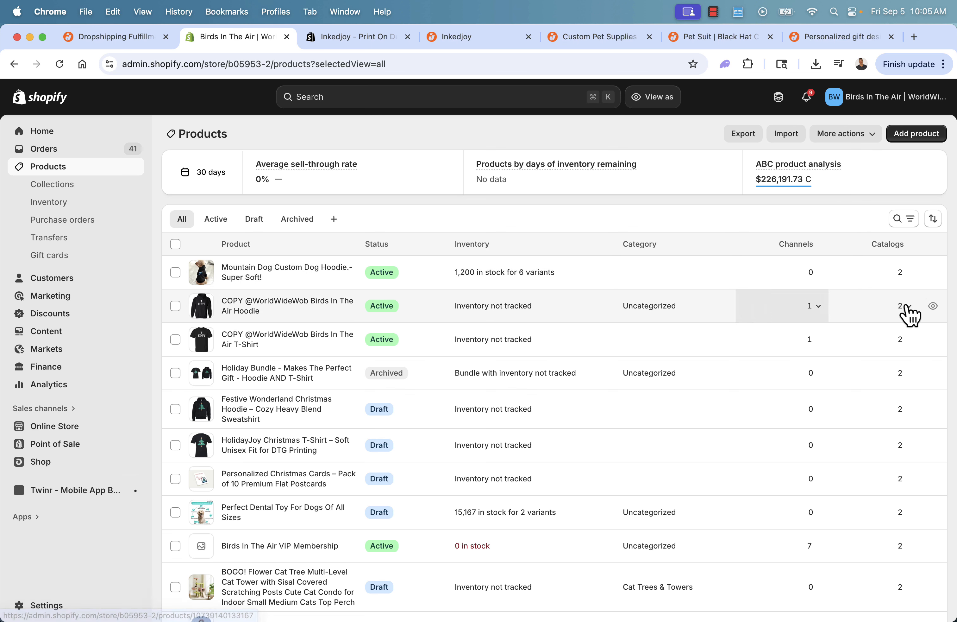
{"action": "left_click", "coordinate": [934, 273]}
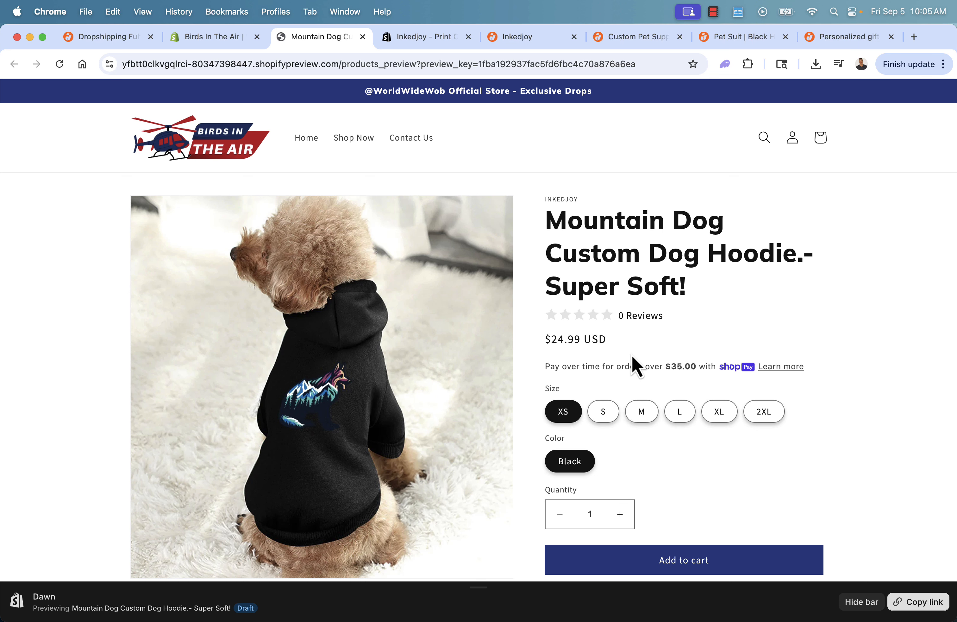
Dismiss the free shipping popup and examine the preview page's photos and size chart, enlarging the flat hoodie image.
{"action": "scroll", "coordinate": [632, 363], "scroll_direction": "down", "scroll_amount": 2}
{"action": "scroll", "coordinate": [343, 359], "scroll_direction": "down", "scroll_amount": 5}
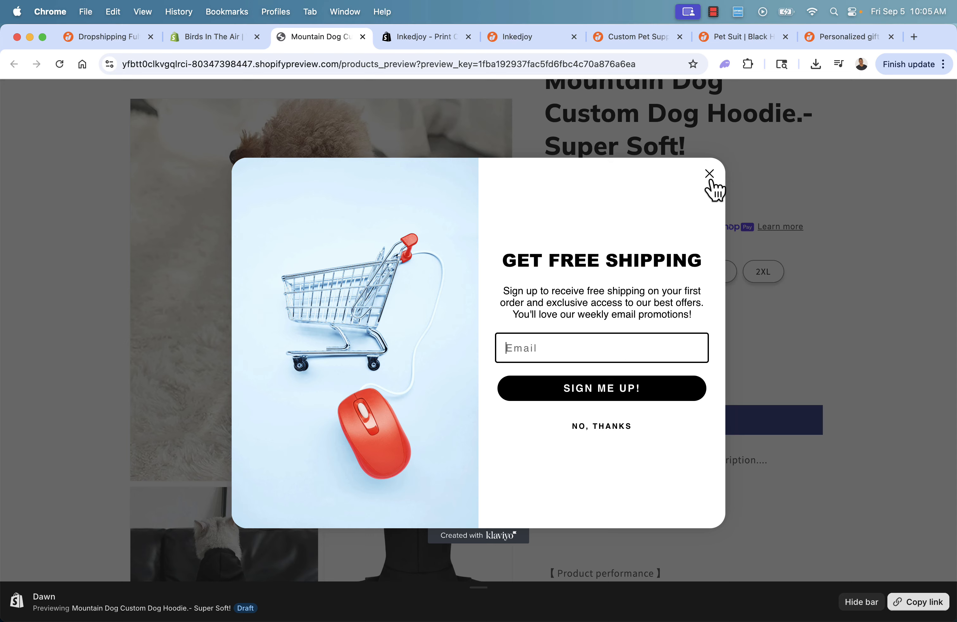
{"action": "left_click", "coordinate": [710, 180]}
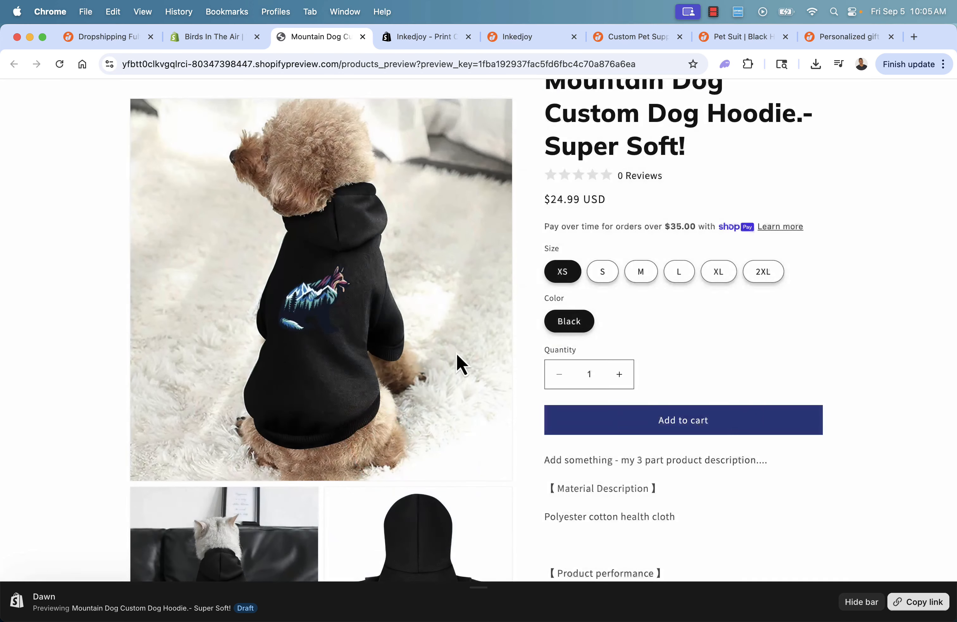
{"action": "scroll", "coordinate": [452, 365], "scroll_direction": "down", "scroll_amount": 13}
{"action": "scroll", "coordinate": [367, 492], "scroll_direction": "down", "scroll_amount": 11}
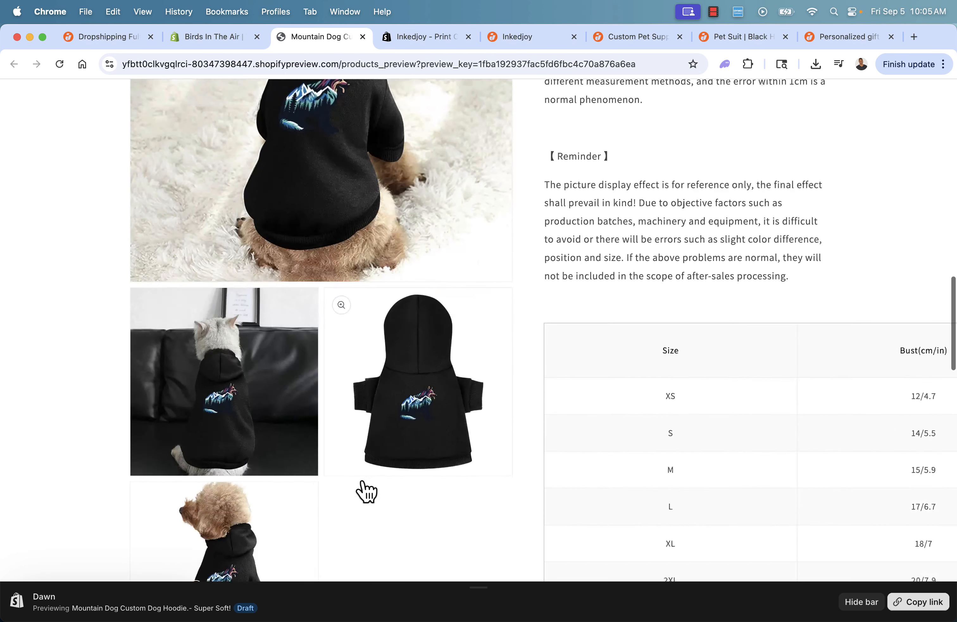
{"action": "scroll", "coordinate": [363, 493], "scroll_direction": "up", "scroll_amount": 3}
{"action": "left_click", "coordinate": [424, 284]}
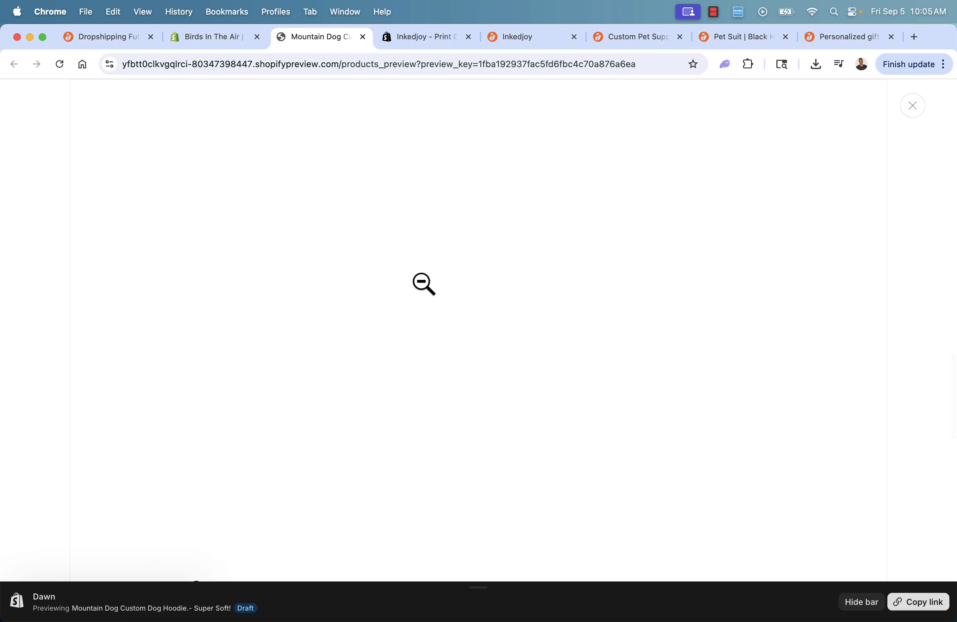
{"action": "scroll", "coordinate": [423, 283], "scroll_direction": "down", "scroll_amount": 5}
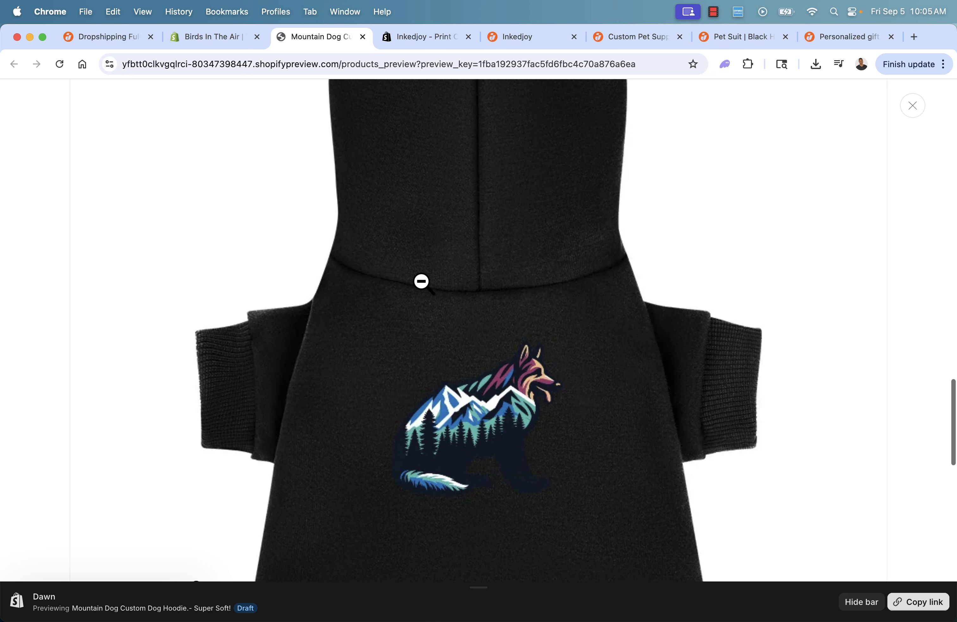
{"action": "left_click", "coordinate": [915, 115]}
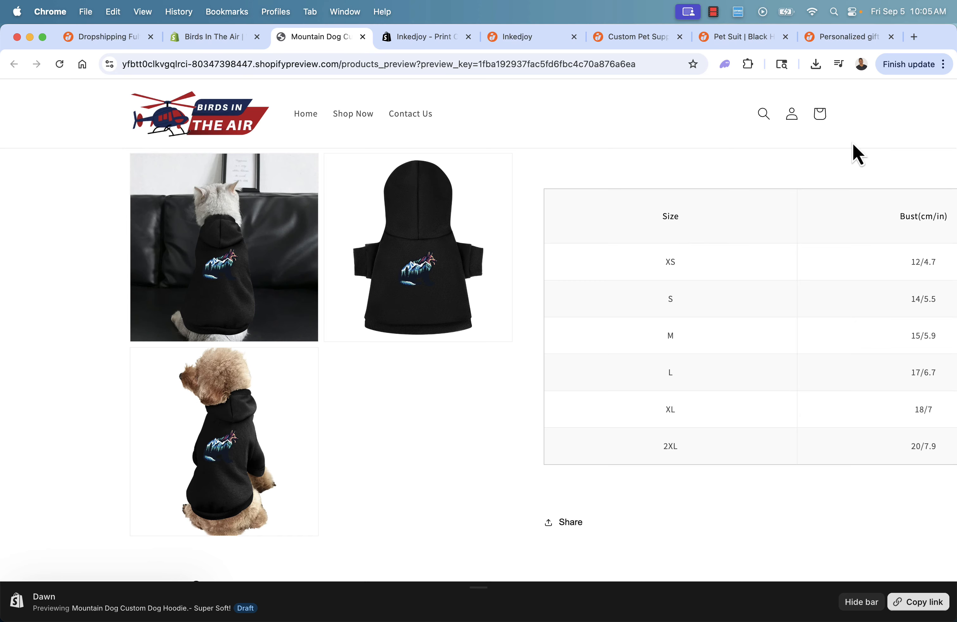
Check the title, price, options, bold italic performance paragraph and added description line on the storefront product page.
{"action": "scroll", "coordinate": [646, 251], "scroll_direction": "up", "scroll_amount": 10}
{"action": "scroll", "coordinate": [646, 248], "scroll_direction": "up", "scroll_amount": 5}
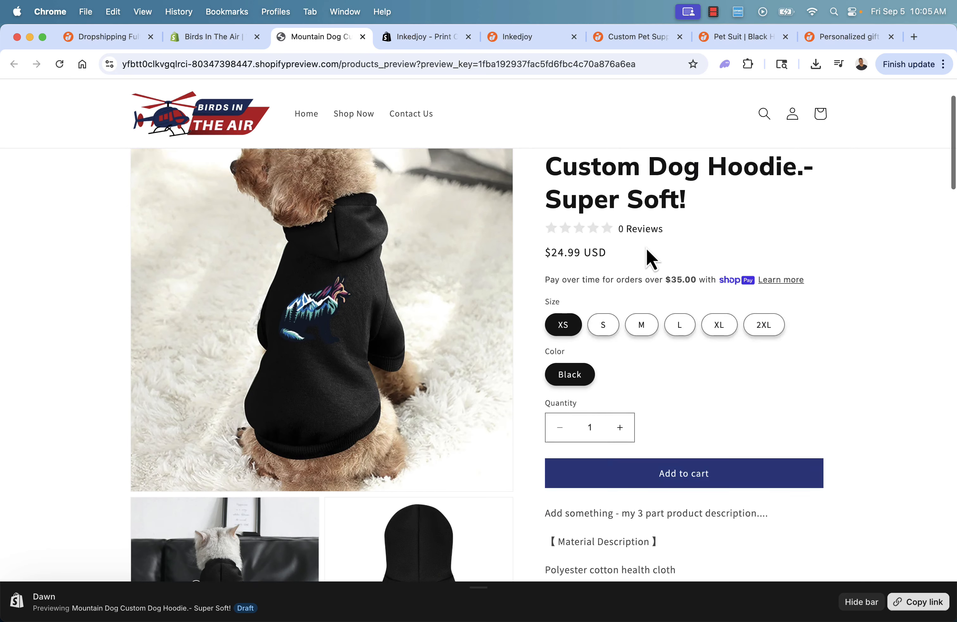
{"action": "scroll", "coordinate": [646, 248], "scroll_direction": "down", "scroll_amount": 6}
{"action": "triple_click", "coordinate": [612, 305]}
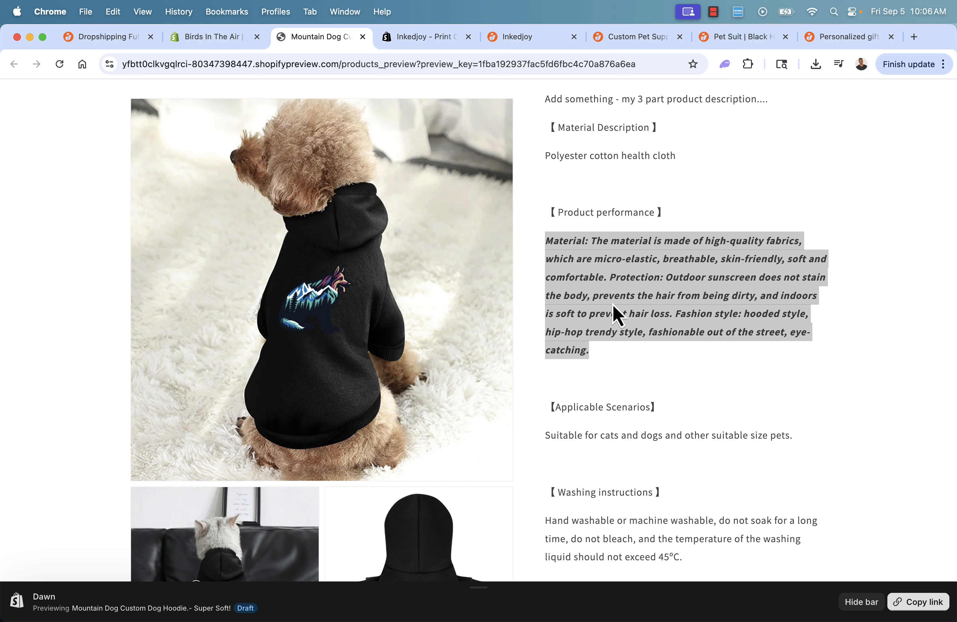
{"action": "left_click", "coordinate": [604, 278]}
{"action": "scroll", "coordinate": [604, 279], "scroll_direction": "up", "scroll_amount": 10}
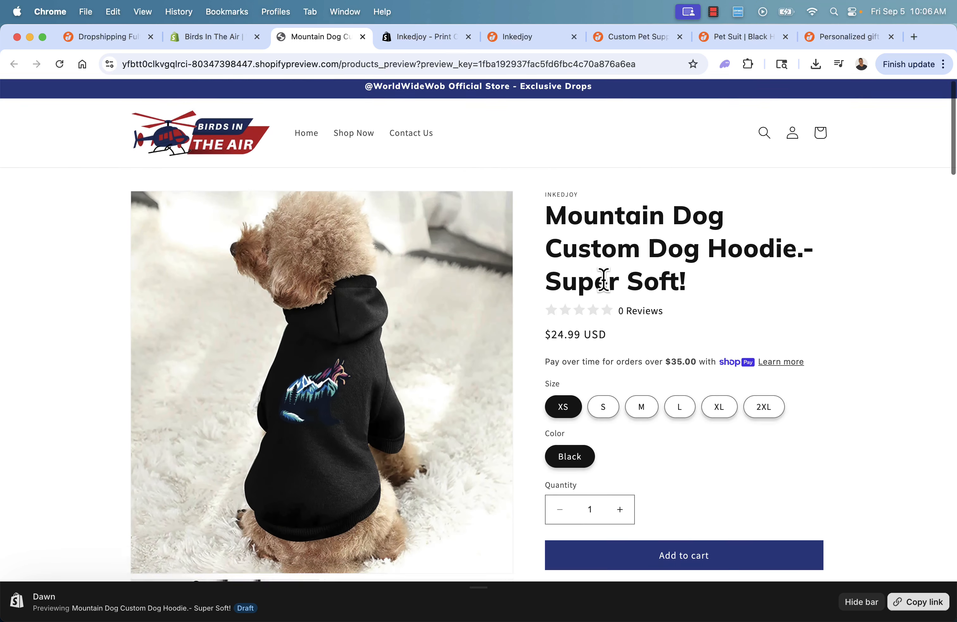
{"action": "scroll", "coordinate": [604, 280], "scroll_direction": "down", "scroll_amount": 3}
{"action": "triple_click", "coordinate": [570, 497]}
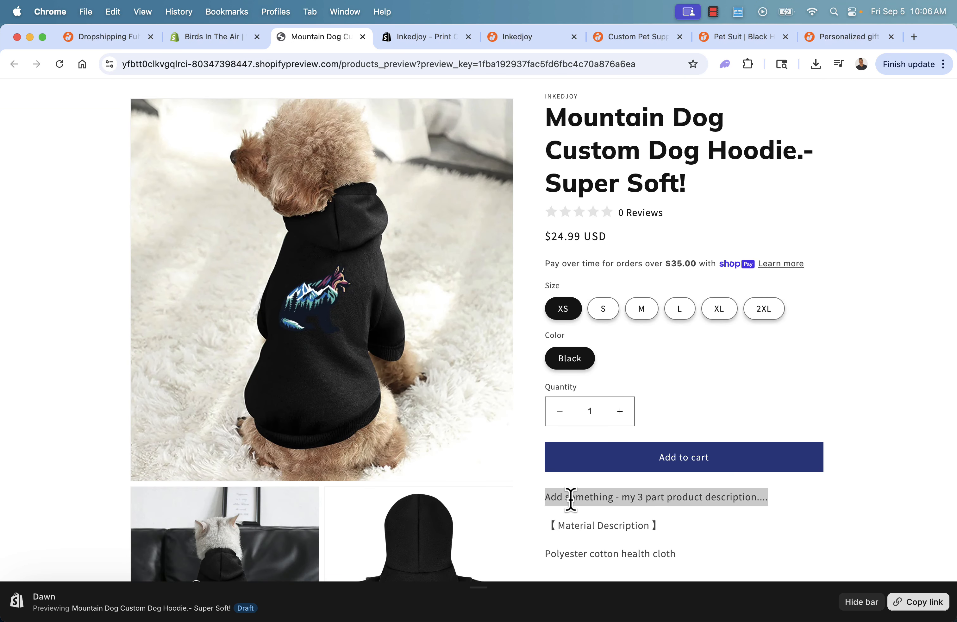
{"action": "scroll", "coordinate": [709, 213], "scroll_direction": "up", "scroll_amount": 3}
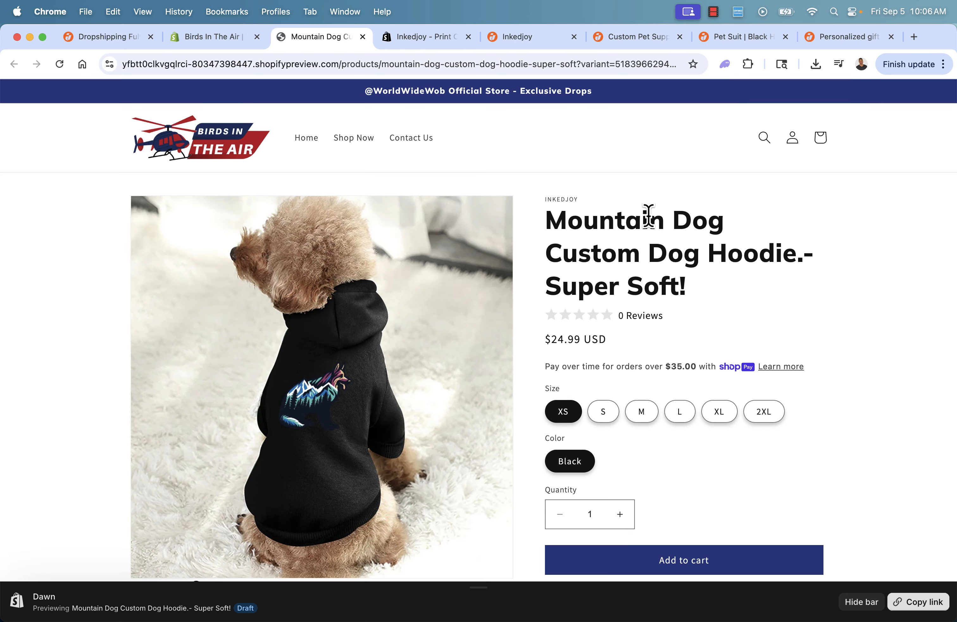
{"action": "scroll", "coordinate": [647, 216], "scroll_direction": "down", "scroll_amount": 1}
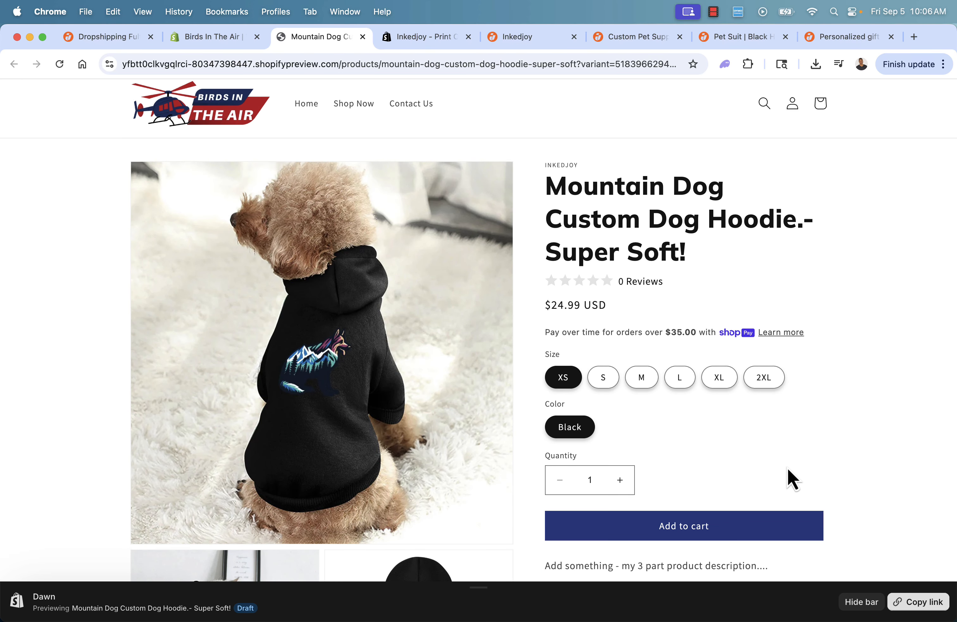
{"action": "scroll", "coordinate": [792, 479], "scroll_direction": "up", "scroll_amount": 1}
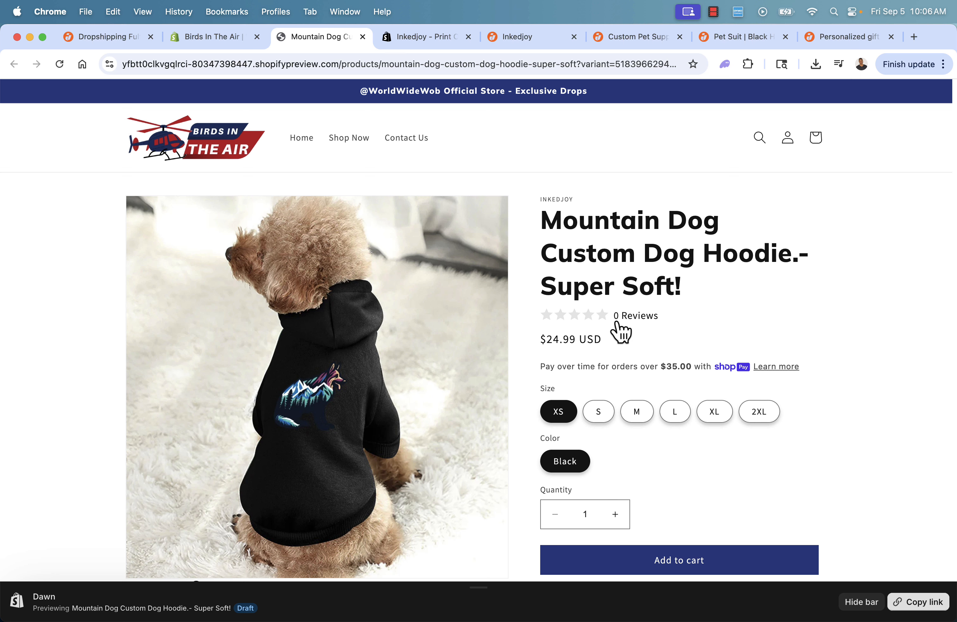
Highlight the mountain dog hoodie's price on the storefront preview page to check it.
{"action": "left_click_drag", "start_coordinate": [534, 342], "coordinate": [659, 351]}
{"action": "left_click", "coordinate": [658, 350]}
{"action": "left_click_drag", "start_coordinate": [541, 338], "coordinate": [634, 347]}
{"action": "left_click", "coordinate": [623, 336]}
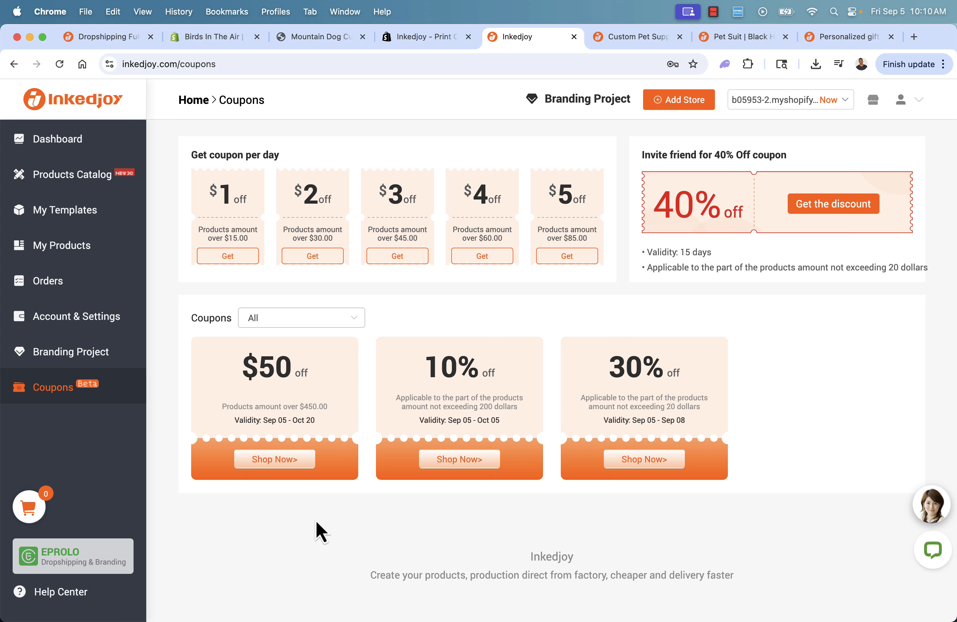
Switch to Inkedjoy and browse the customized gift zone's categories and personalized products, including their prices and shipping costs.
{"action": "mouse_move", "coordinate": [273, 464]}
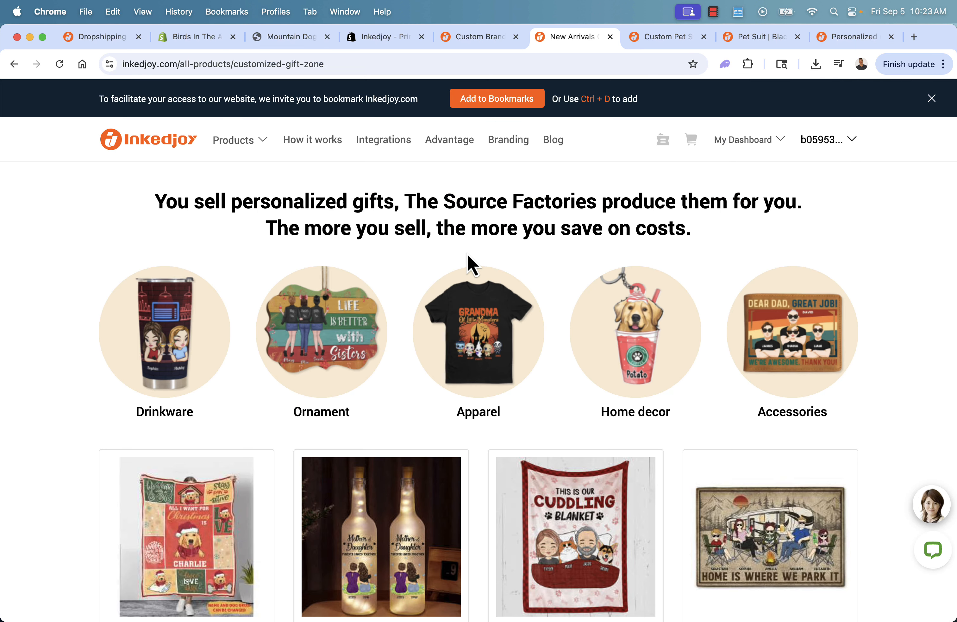
{"action": "scroll", "coordinate": [361, 208], "scroll_direction": "down", "scroll_amount": 1}
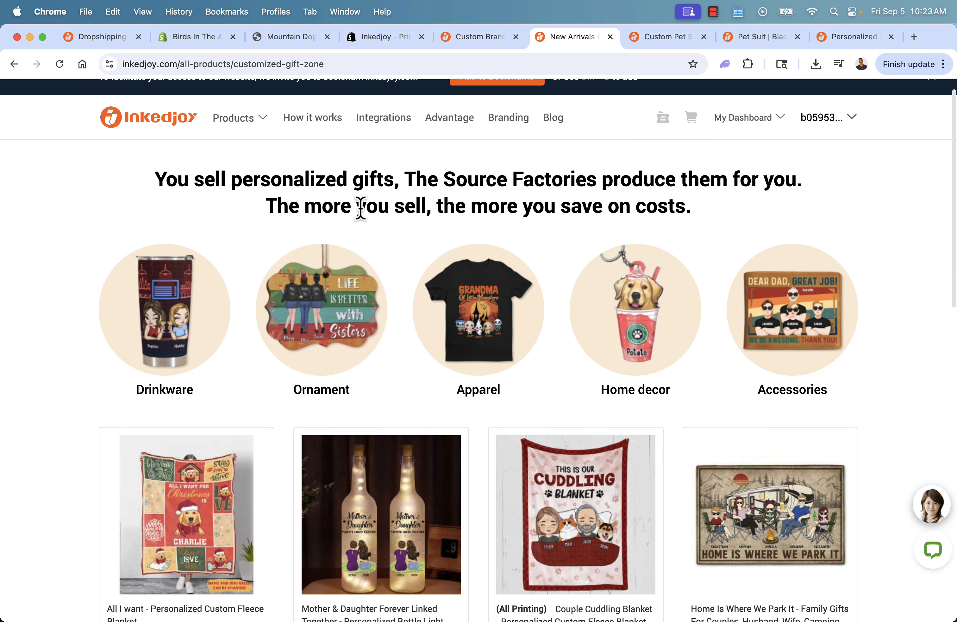
{"action": "scroll", "coordinate": [360, 207], "scroll_direction": "down", "scroll_amount": 8}
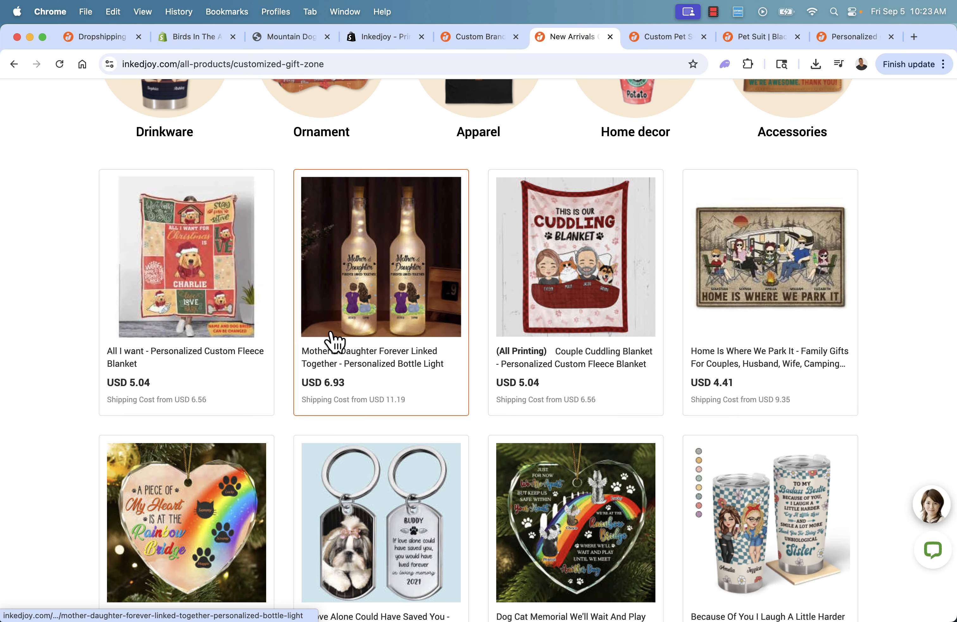
{"action": "scroll", "coordinate": [720, 325], "scroll_direction": "down", "scroll_amount": 3}
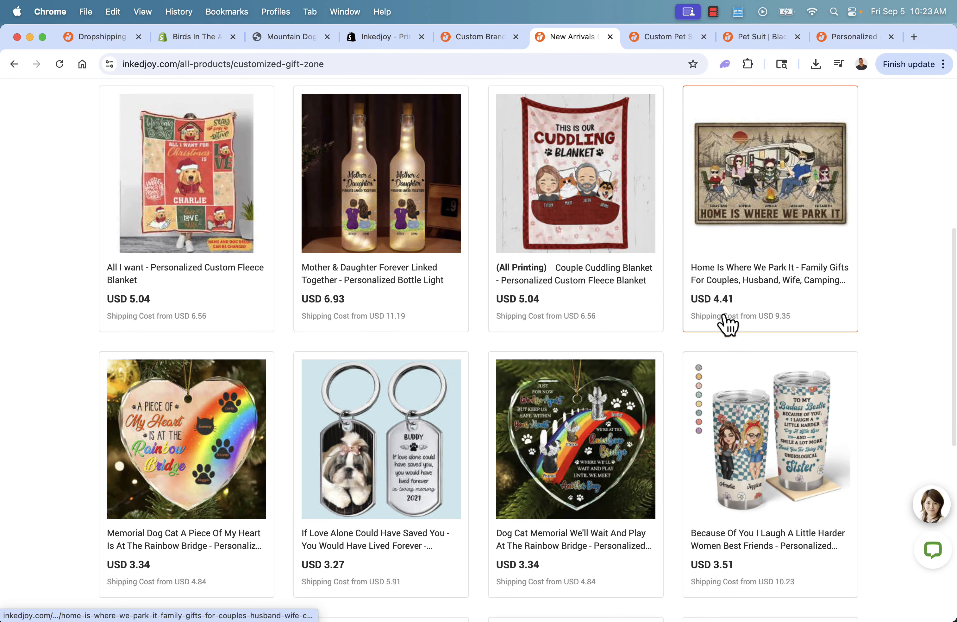
{"action": "scroll", "coordinate": [540, 210], "scroll_direction": "down", "scroll_amount": 2}
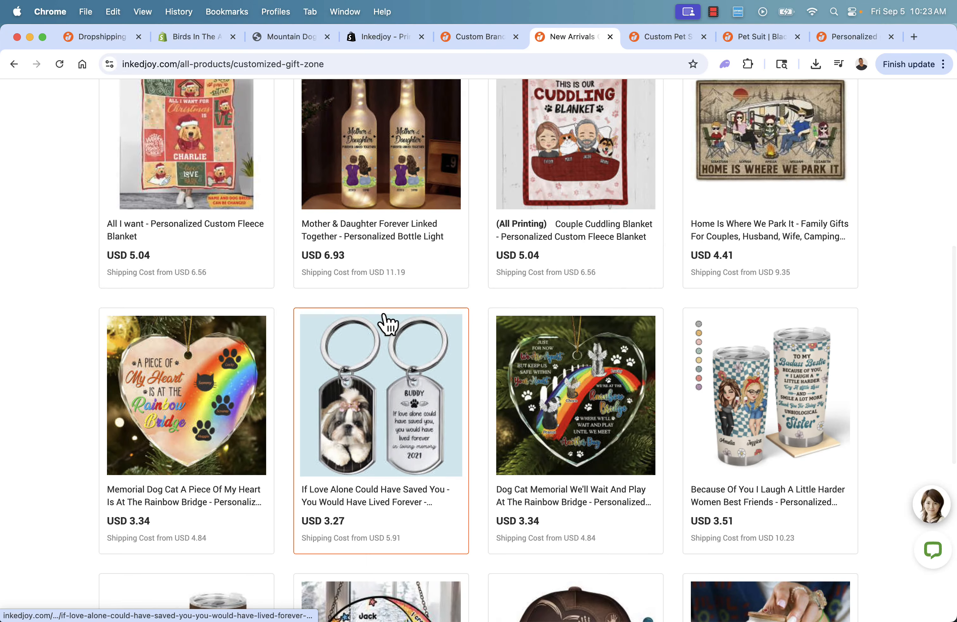
{"action": "scroll", "coordinate": [386, 323], "scroll_direction": "down", "scroll_amount": 2}
{"action": "scroll", "coordinate": [399, 298], "scroll_direction": "down", "scroll_amount": 5}
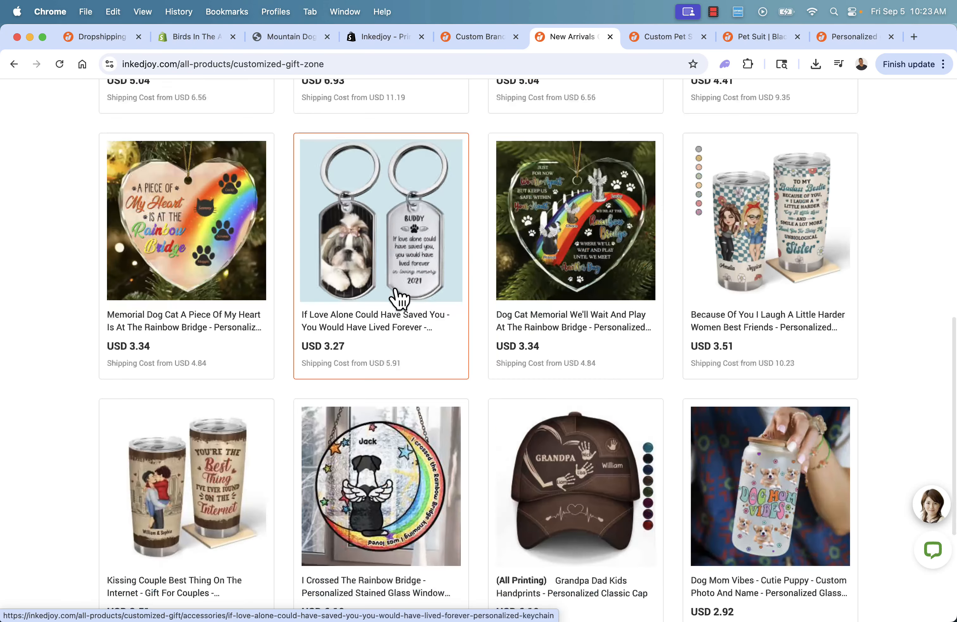
{"action": "scroll", "coordinate": [399, 298], "scroll_direction": "down", "scroll_amount": 1}
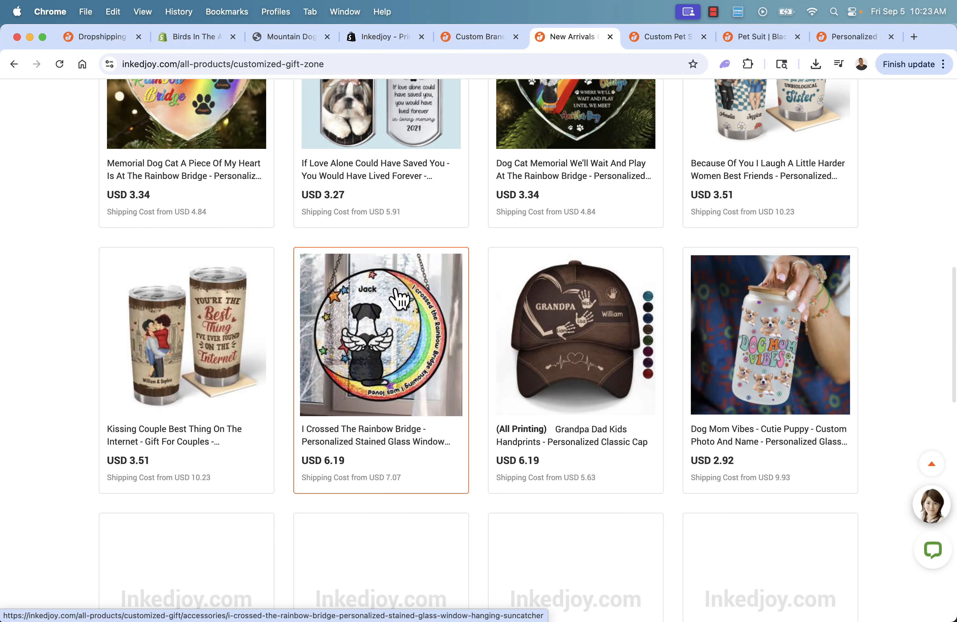
{"action": "scroll", "coordinate": [399, 298], "scroll_direction": "down", "scroll_amount": 7}
{"action": "scroll", "coordinate": [398, 298], "scroll_direction": "up", "scroll_amount": 20}
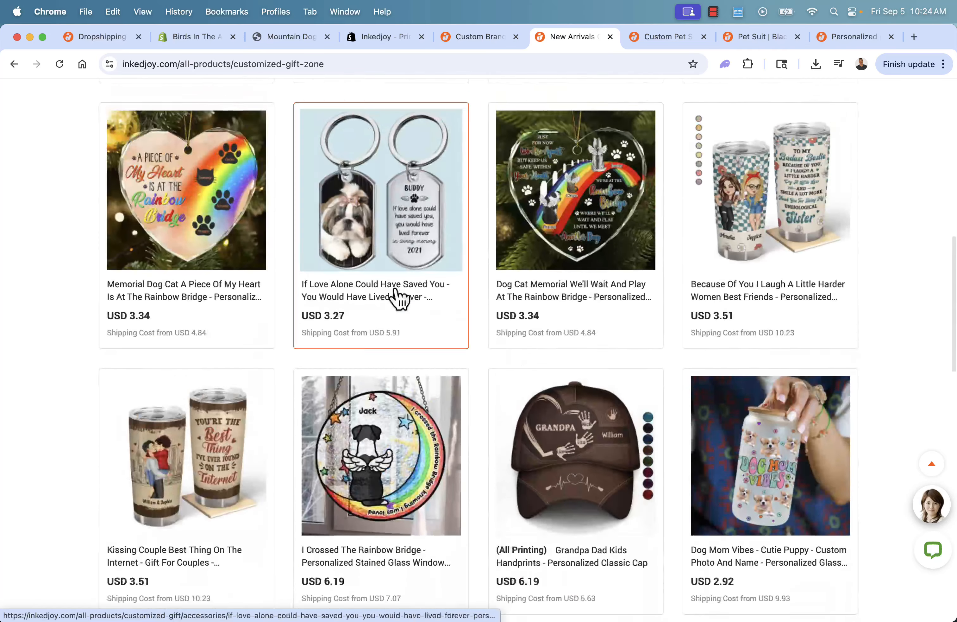
{"action": "scroll", "coordinate": [394, 290], "scroll_direction": "up", "scroll_amount": 2}
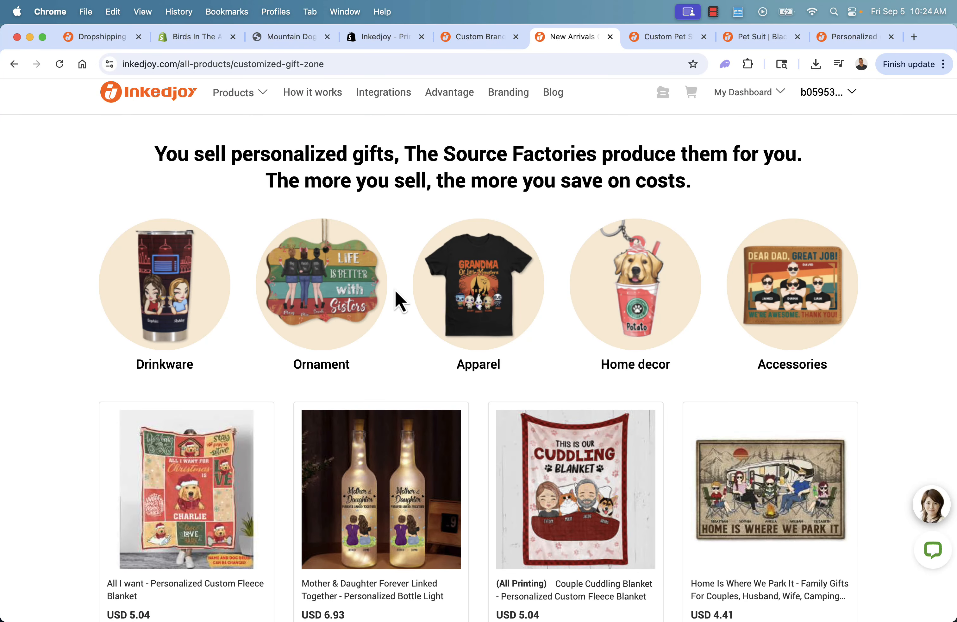
{"action": "scroll", "coordinate": [395, 290], "scroll_direction": "down", "scroll_amount": 2}
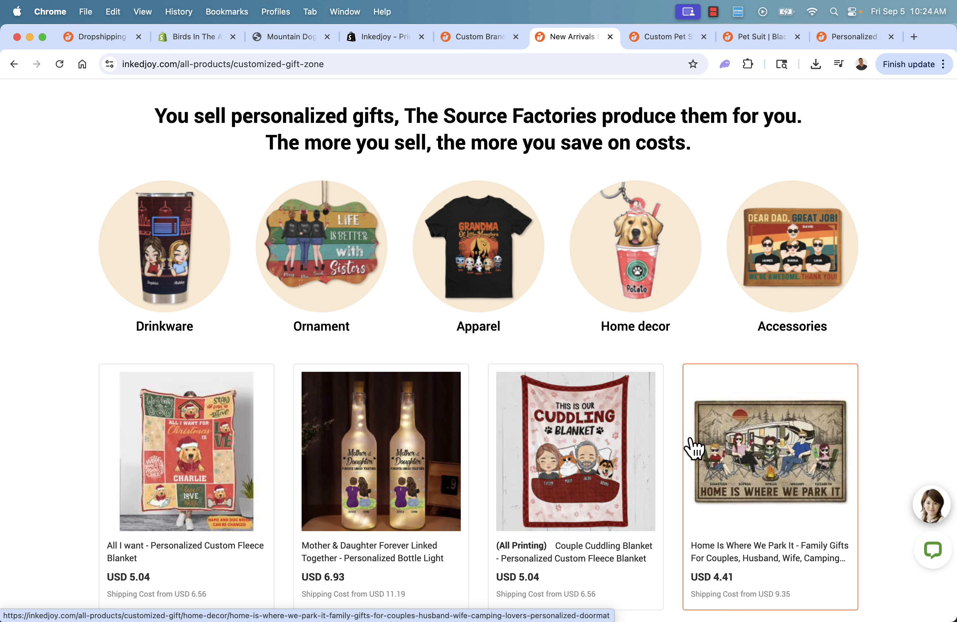
{"action": "scroll", "coordinate": [645, 442], "scroll_direction": "up", "scroll_amount": 3}
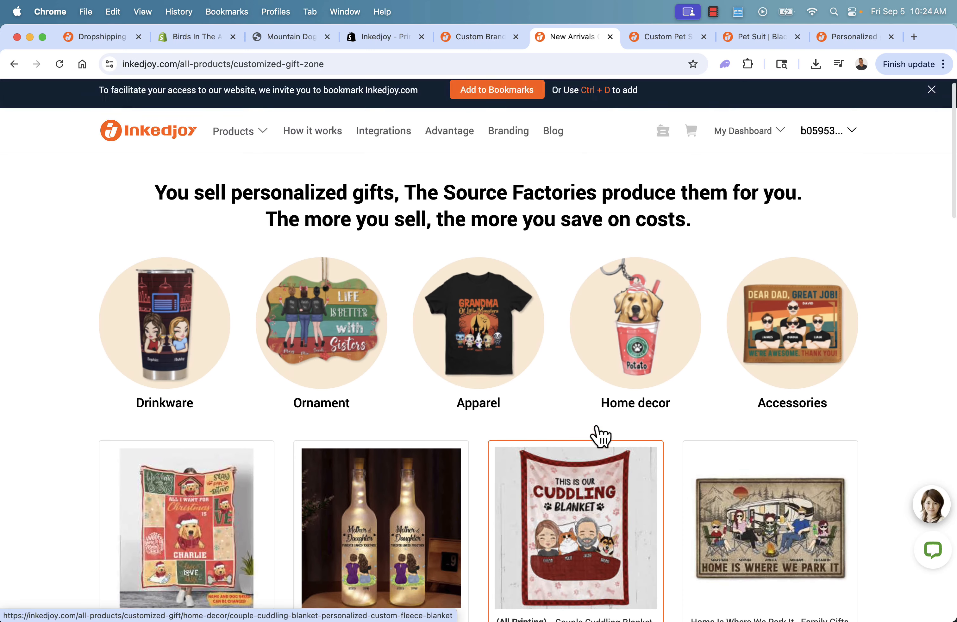